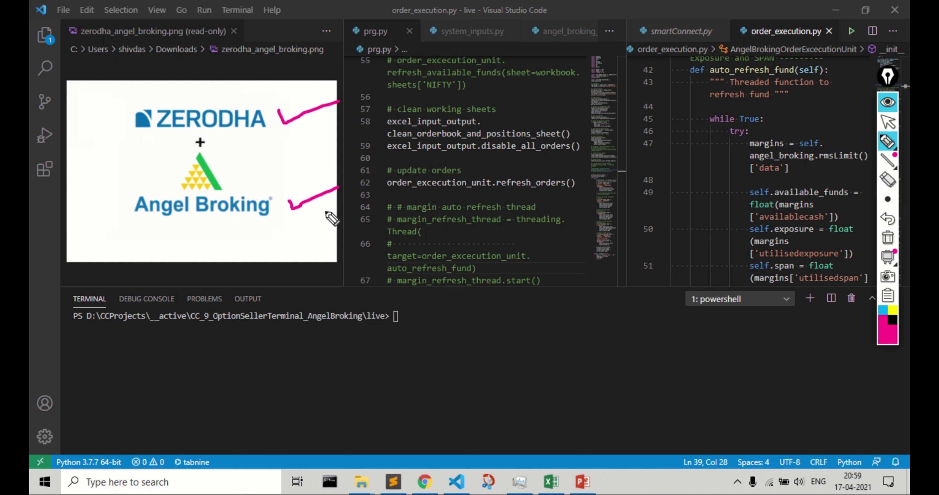
Underline the Zerodha and Angel Broking logos on the image with pink ink
left_click_drag(235, 138, 296, 141)
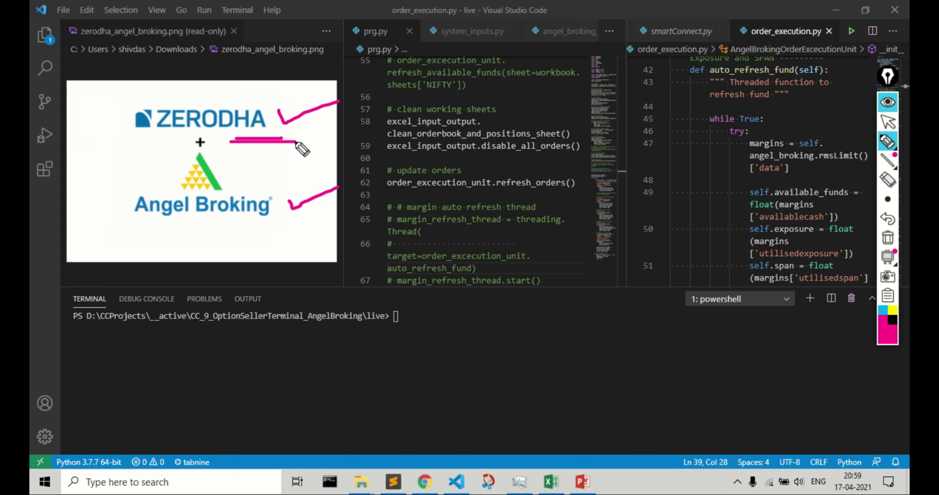
left_click_drag(197, 219, 271, 223)
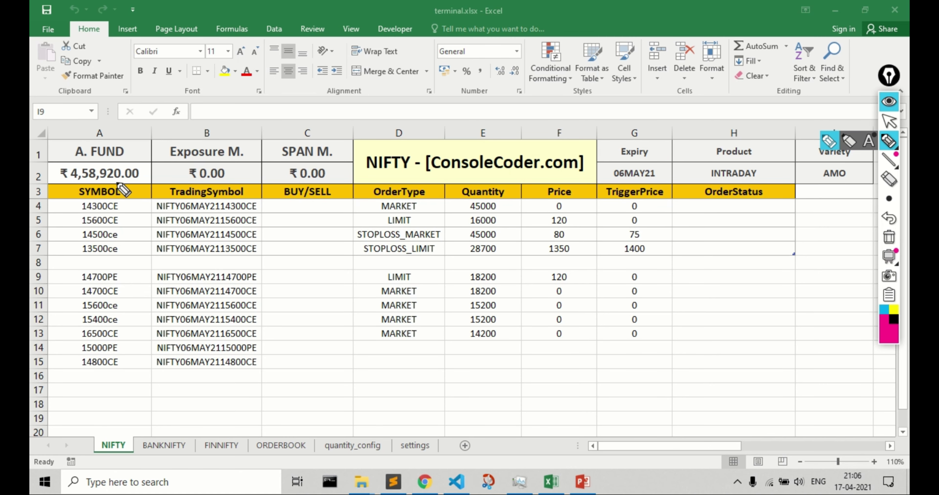
Mark the A. FUND, Exposure M. and SPAN M. values on the NIFTY sheet in pink ink, with a check mark, outline and underlines
left_click_drag(118, 130, 164, 120)
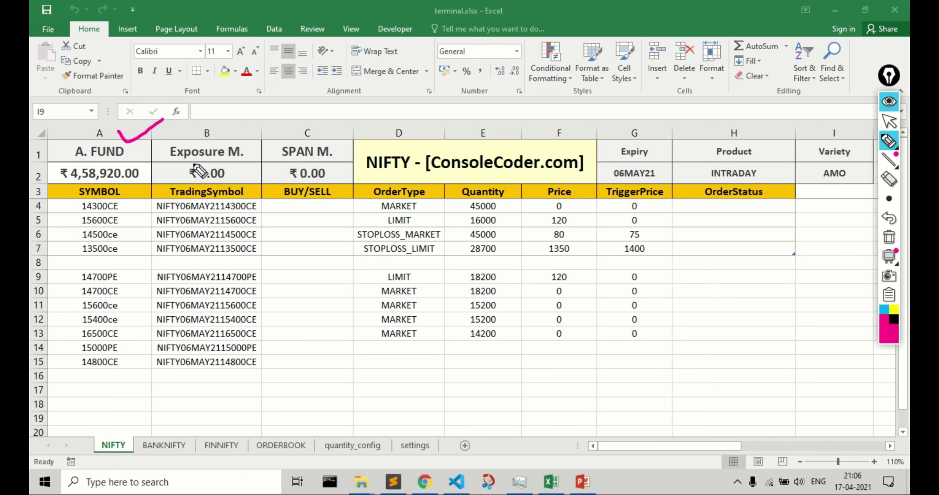
mouse_move(141, 159)
left_mouse_down()
mouse_move(53, 174)
mouse_move(152, 175)
mouse_move(142, 158)
left_mouse_up()
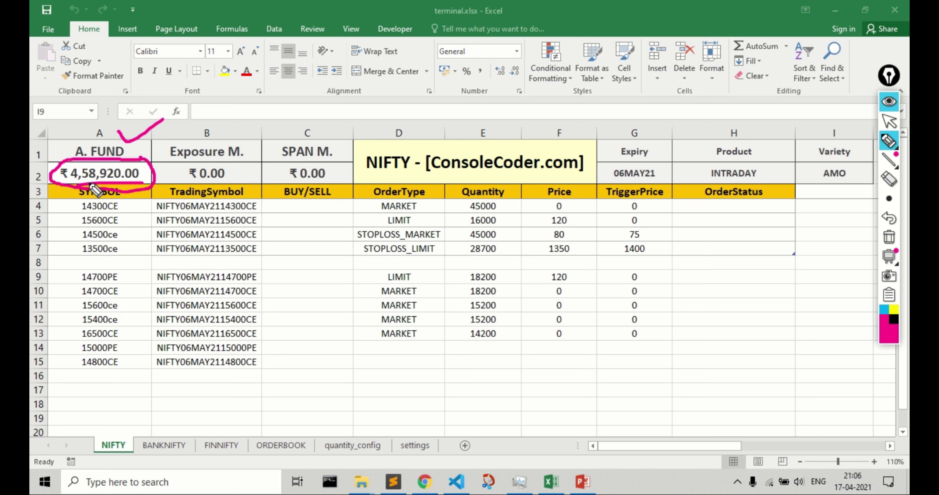
left_click_drag(186, 181, 340, 185)
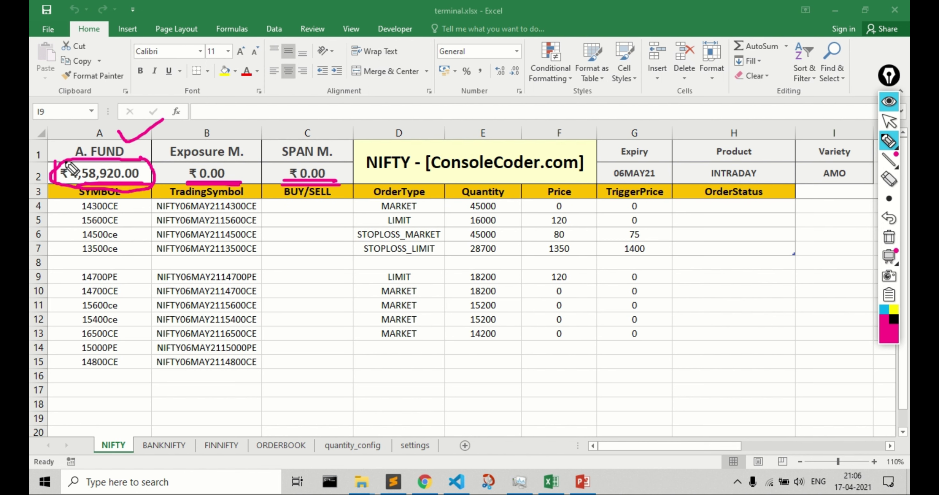
mouse_move(54, 163)
left_mouse_down()
mouse_move(353, 164)
mouse_move(354, 182)
left_mouse_up()
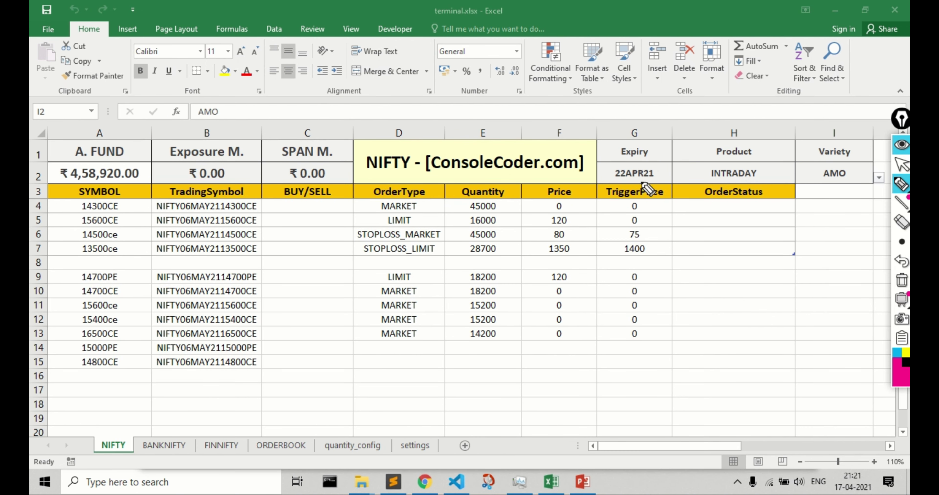
Draw a pink box around the Expiry, Product and Variety cells on the NIFTY sheet
left_click_drag(595, 131, 602, 199)
mouse_move(595, 132)
left_mouse_down()
mouse_move(788, 135)
mouse_move(884, 175)
mouse_move(880, 188)
left_mouse_up()
left_click_drag(601, 191, 880, 186)
Choose 22APR21 as the expiry in G2 and INTRADAY as the product in H2
left_click(901, 165)
left_click(653, 169)
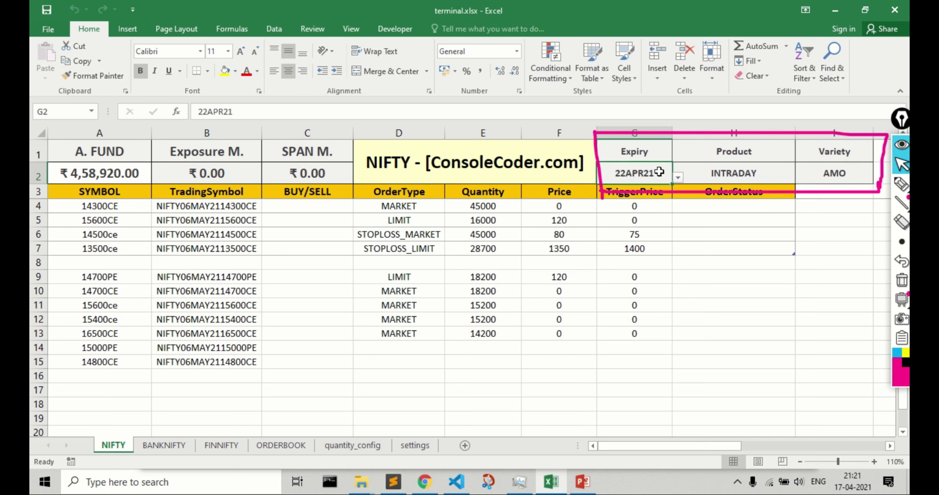
left_click(676, 177)
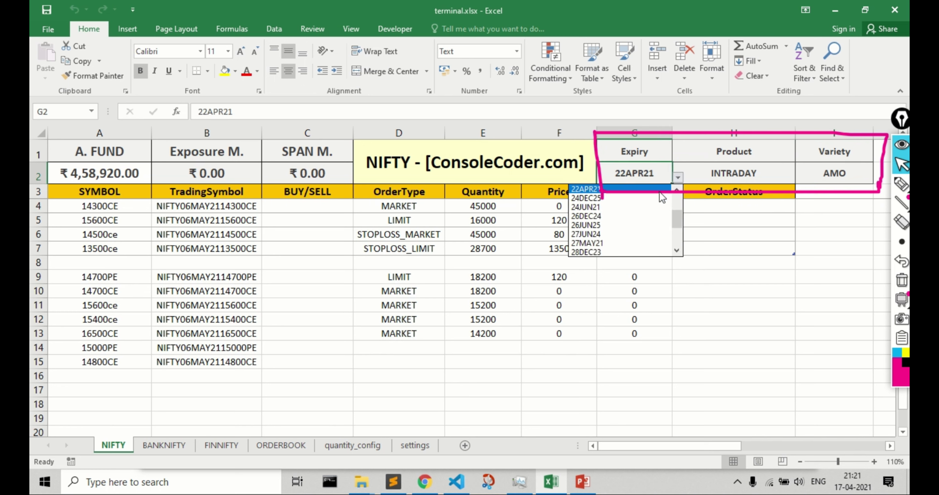
left_click(620, 189)
left_click(793, 175)
left_click(799, 177)
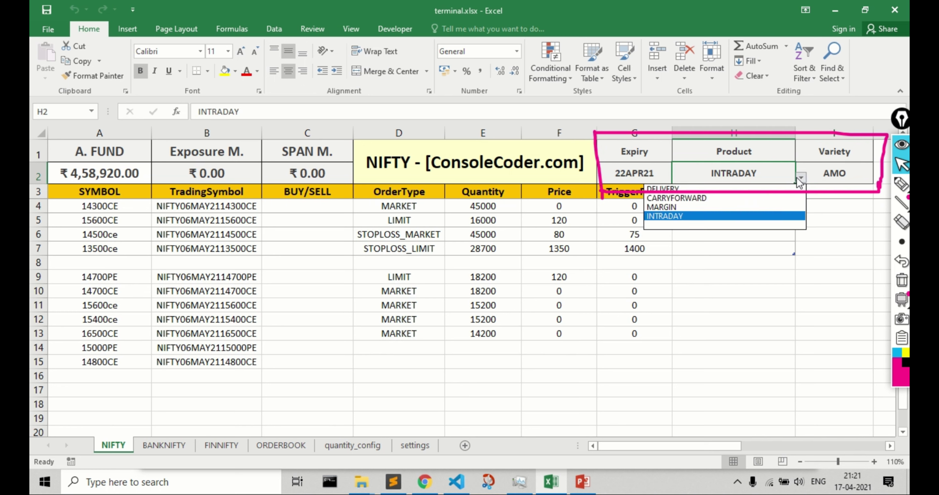
left_click(699, 215)
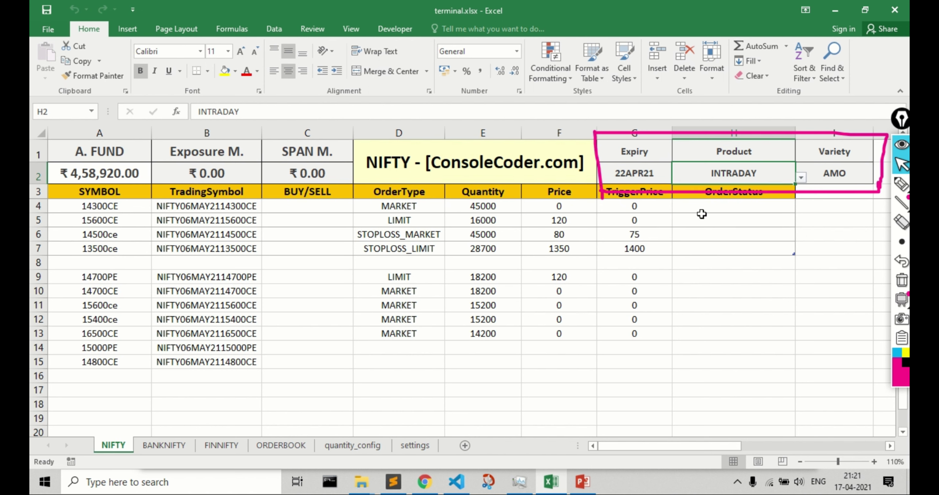
Choose AMO as the variety in I2 and clear the pink ink from the screen
left_click(835, 176)
left_click(879, 178)
left_click(822, 206)
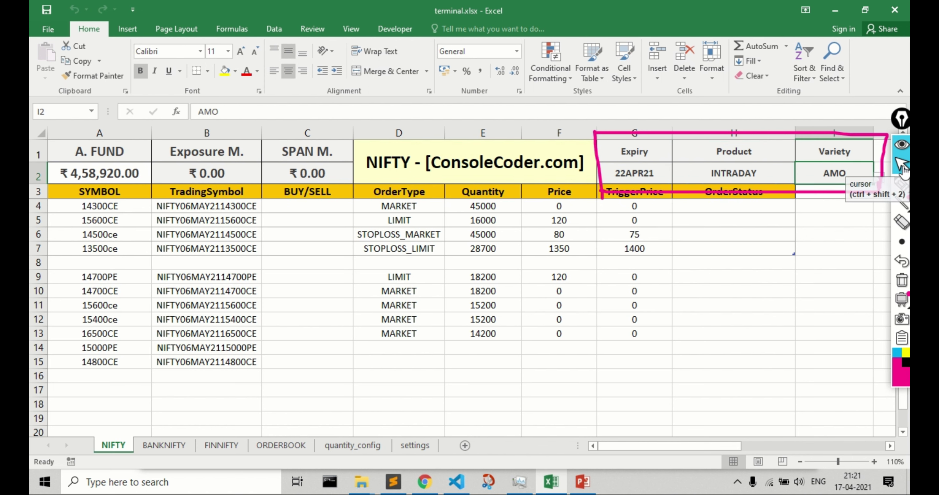
left_click(901, 280)
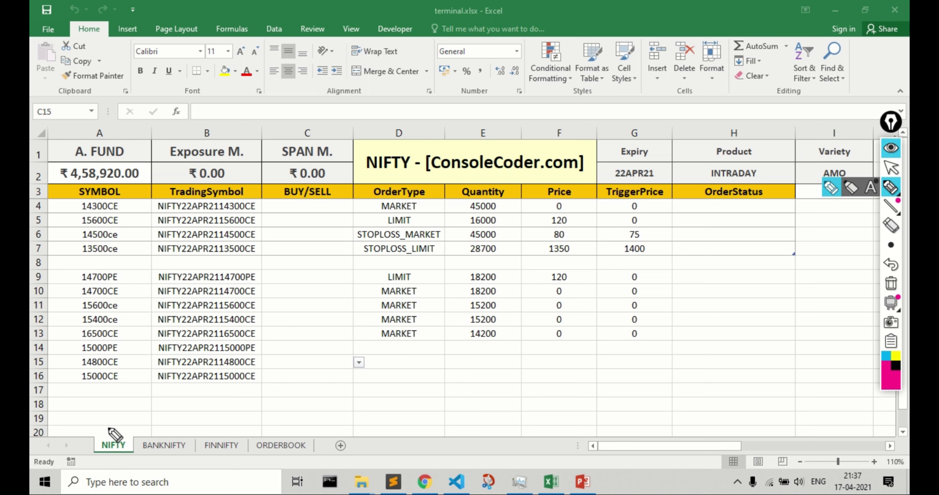
Draw pink check marks above the NIFTY, BANKNIFTY, FINNIFTY and ORDERBOOK sheet names
mouse_move(109, 428)
left_mouse_down()
mouse_move(158, 409)
mouse_move(178, 433)
mouse_move(208, 421)
mouse_move(245, 426)
mouse_move(265, 412)
mouse_move(319, 414)
left_mouse_up()
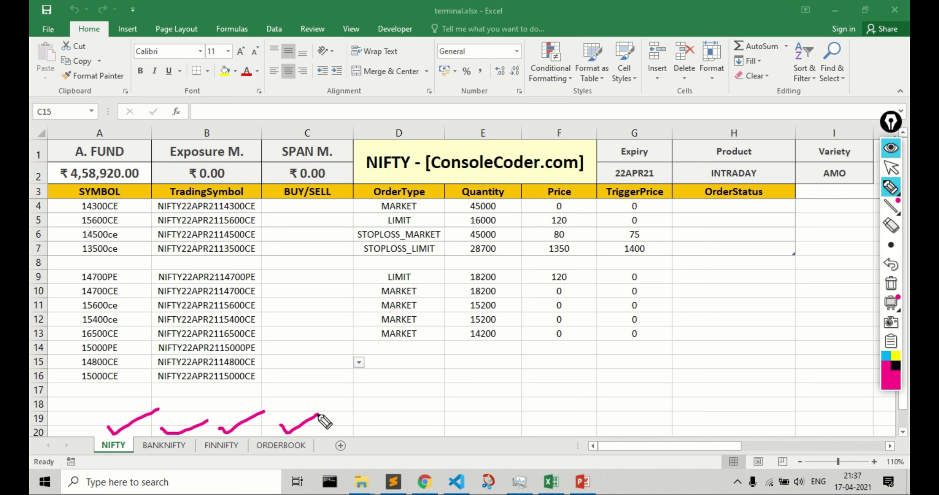
left_click(891, 168)
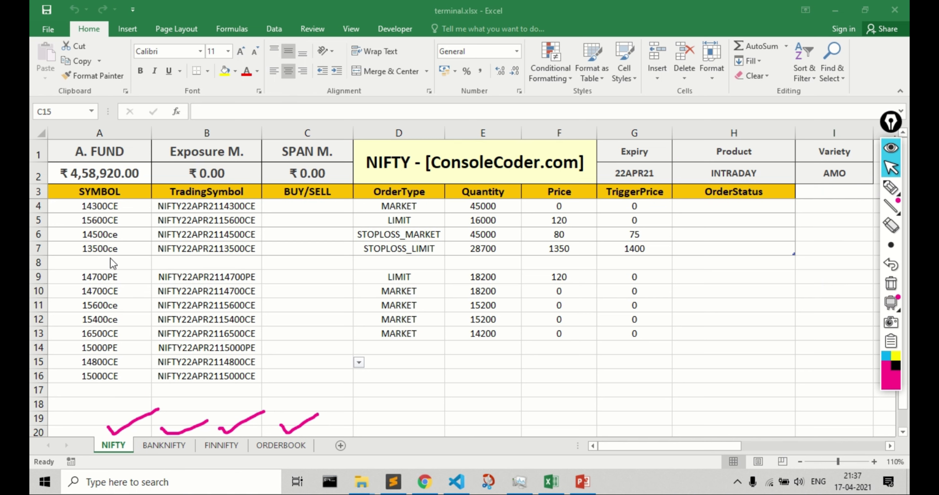
View the NIFTY, BANKNIFTY, FINNIFTY and ORDERBOOK sheets in turn, highlighting the order table on the ORDERBOOK sheet
left_click(115, 448)
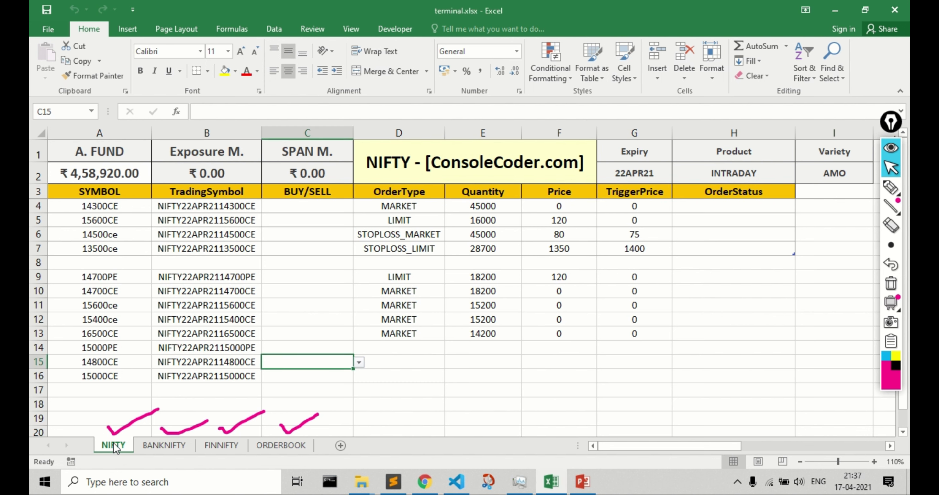
double_click(162, 445)
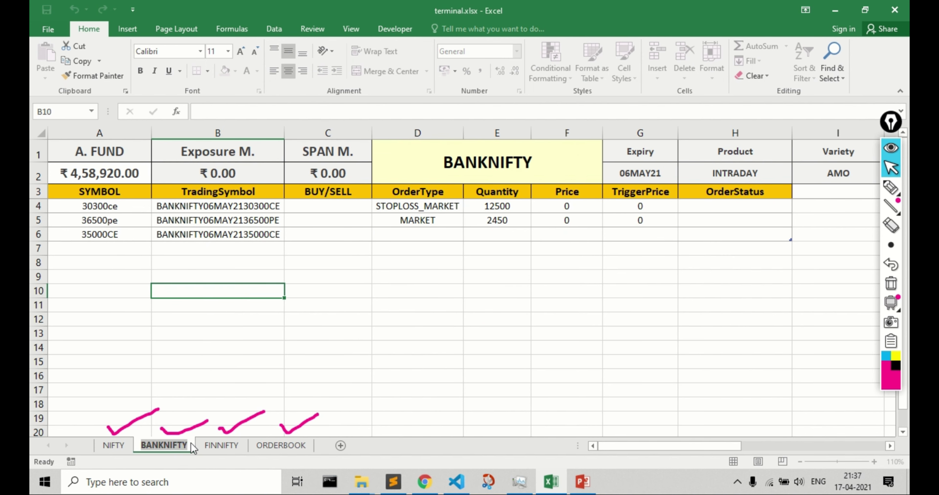
left_click(221, 445)
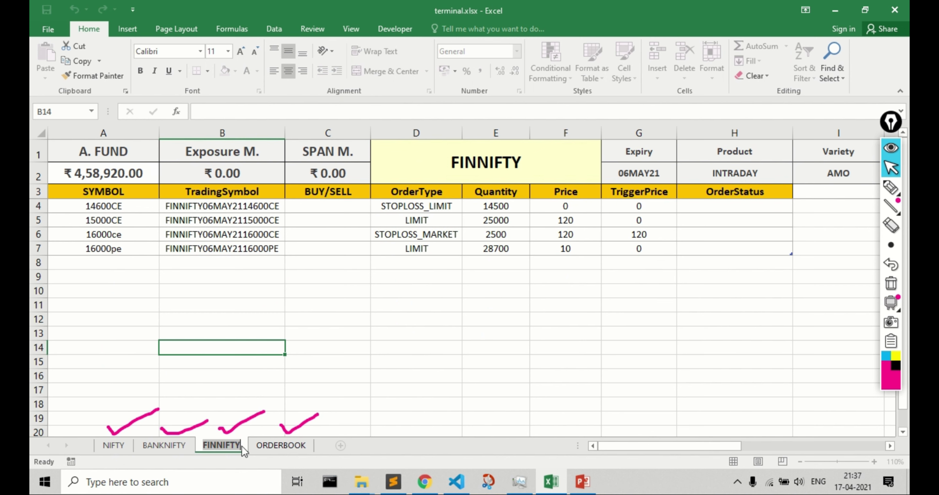
left_click(282, 445)
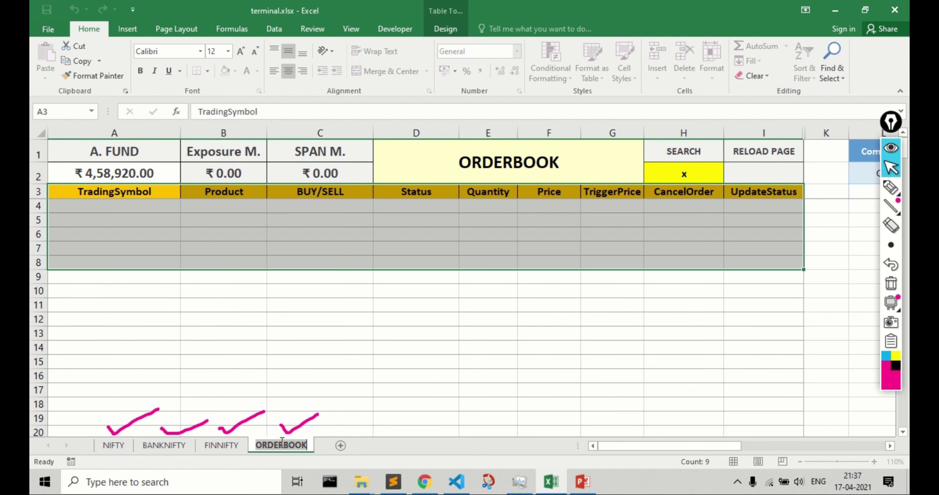
left_click_drag(103, 196, 765, 235)
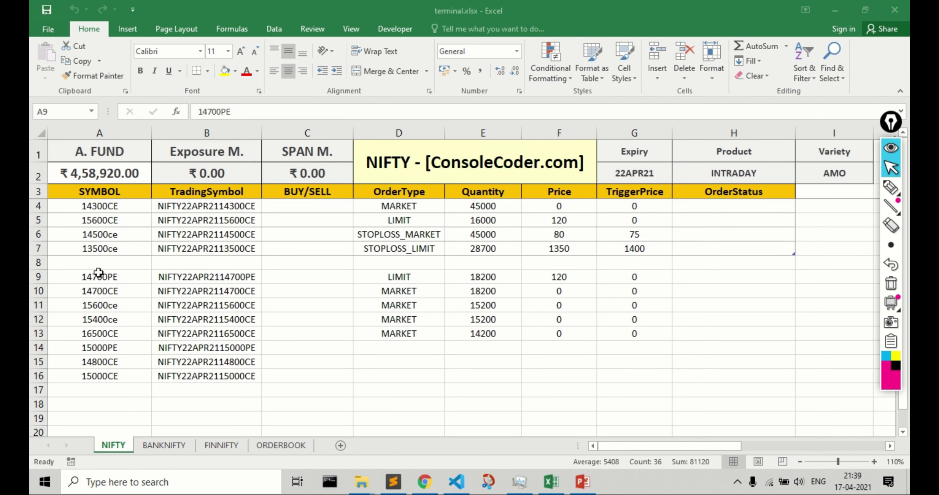
Delete the order entries in A9:G16 on the NIFTY sheet
left_click(161, 291)
left_click_drag(109, 272, 617, 372)
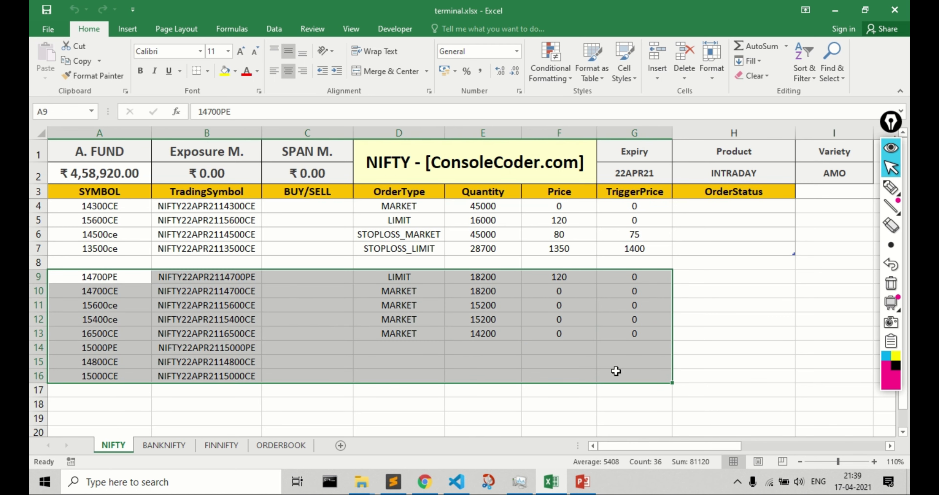
key("Delete")
Enter 16000CE as the symbol in A9 and check the trading symbol generated beside it
left_click(124, 274)
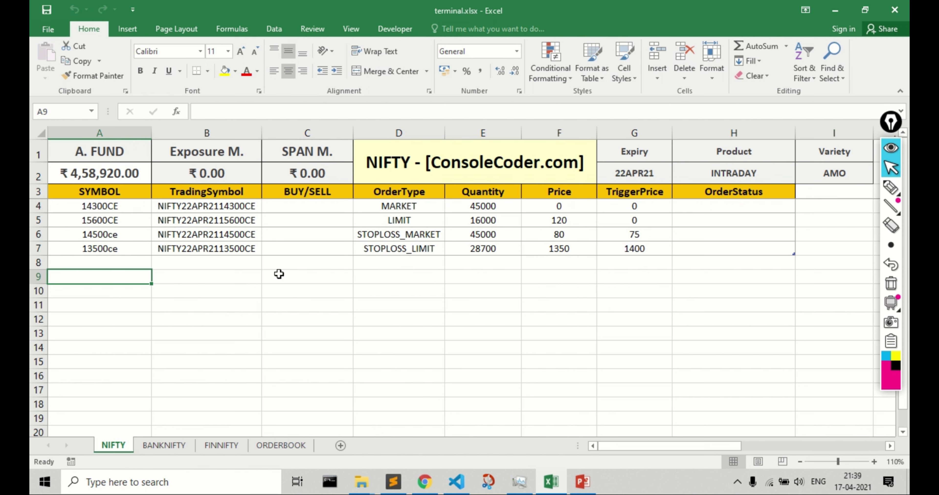
type("16000CE")
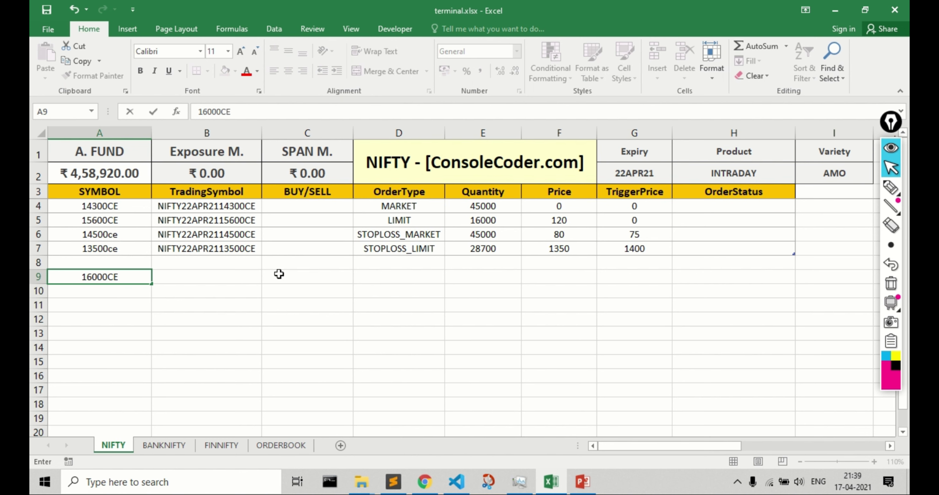
key("Return")
key("Up")
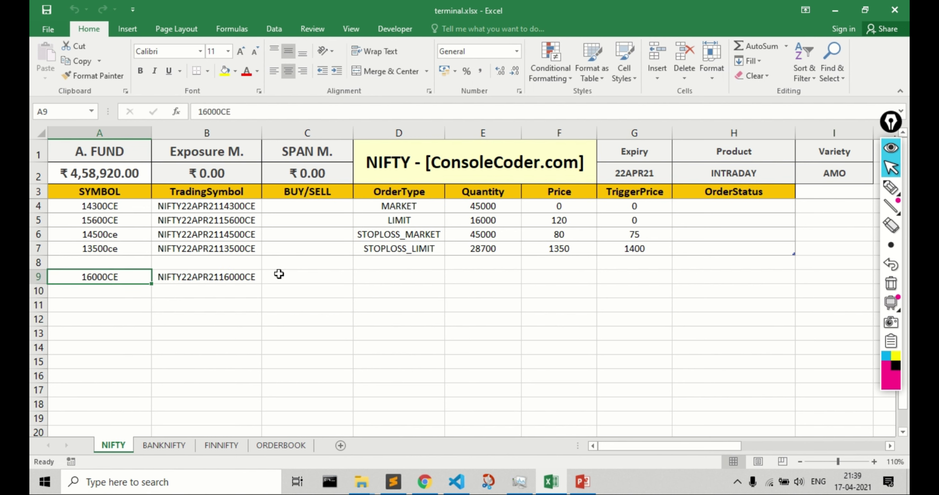
key("Right")
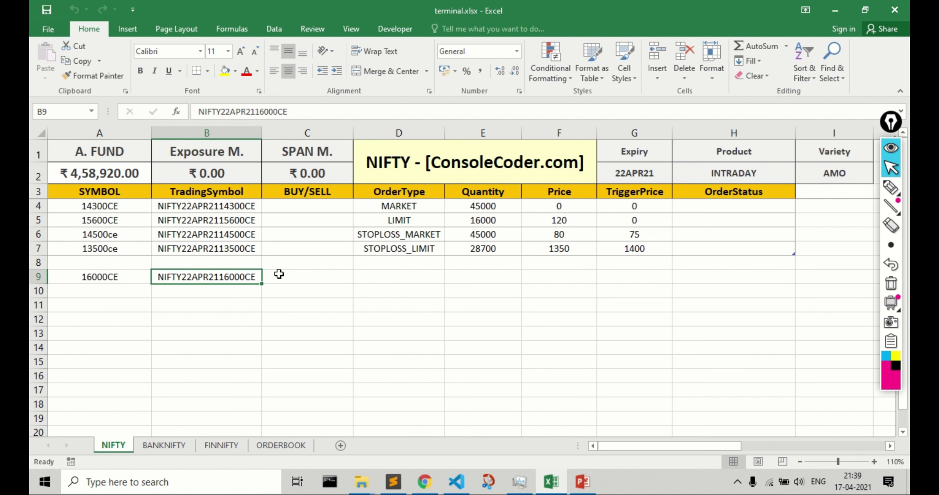
Set the row 9 order type to MARKET and its quantity to 25000
key("Right")
key("Right")
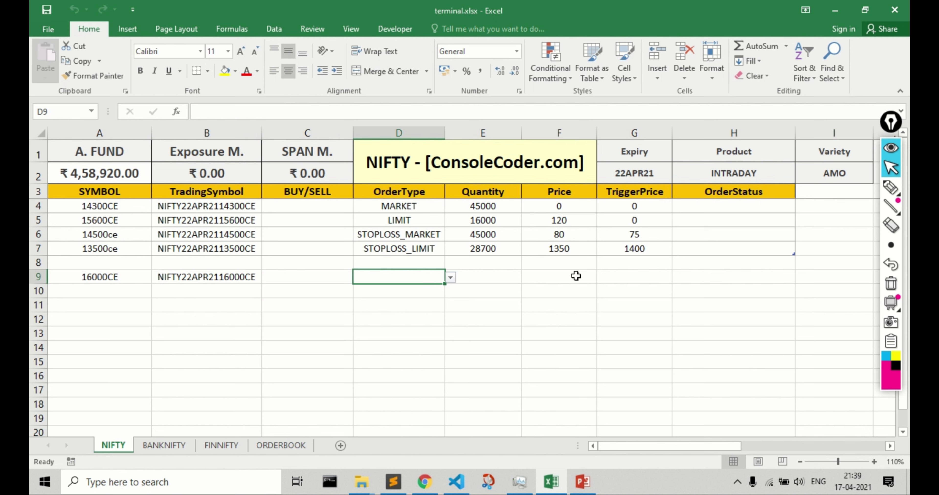
left_click(451, 278)
left_click(419, 287)
left_click(475, 274)
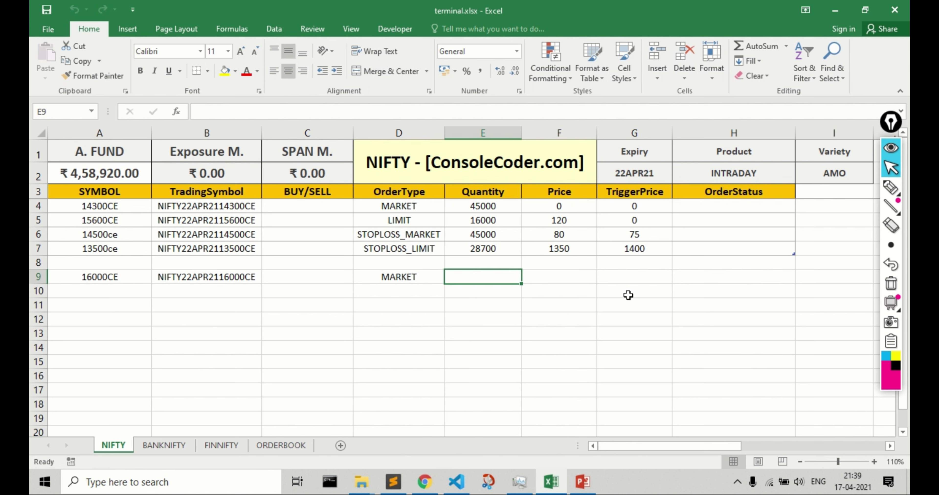
type("20")
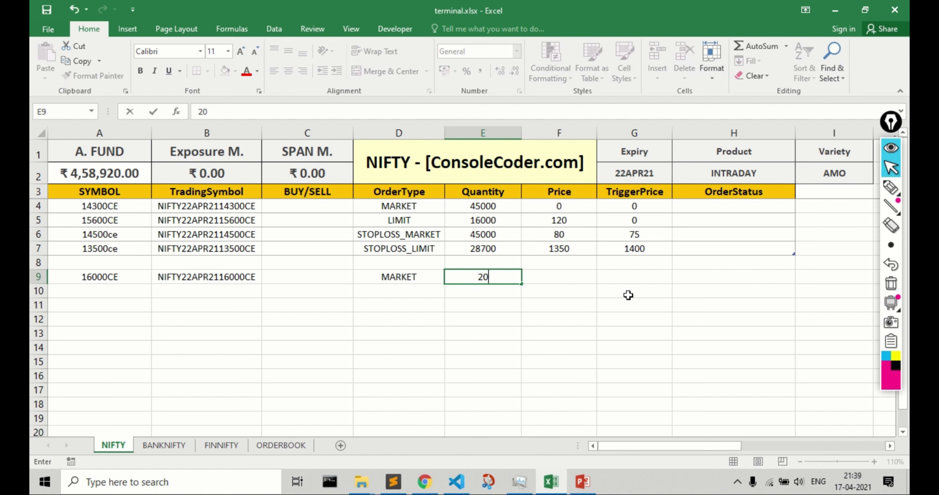
type("00000")
key("Tab")
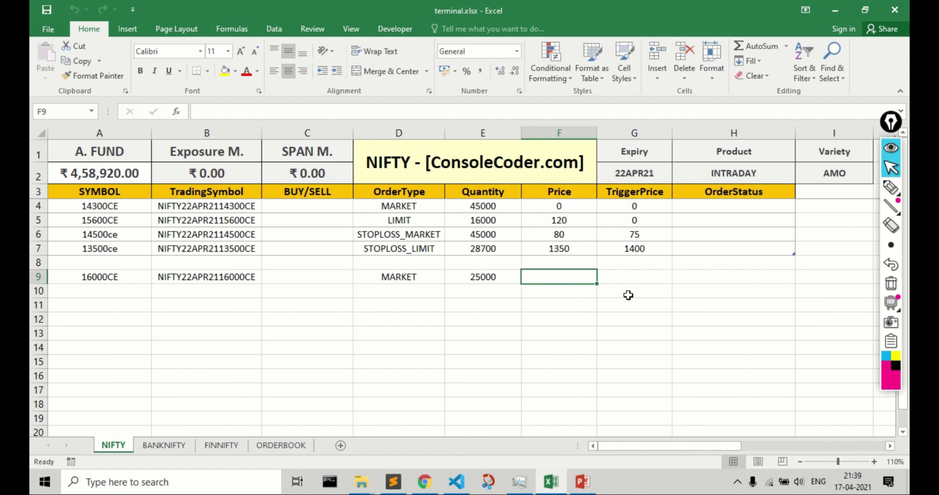
Enter 0 for both the price and the trigger price of the row 9 order
type("0")
key("Tab")
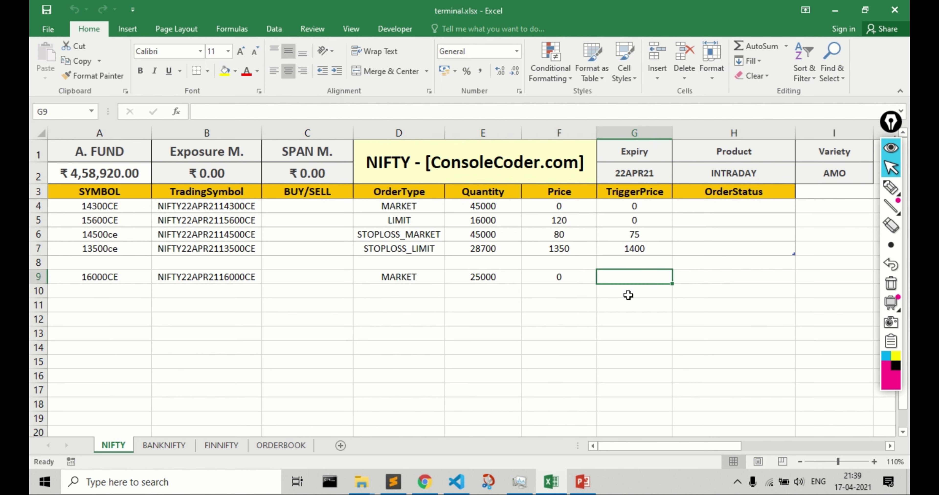
type("0")
key("Tab")
key("Left")
key("Left")
key("Left")
key("Left")
key("Left")
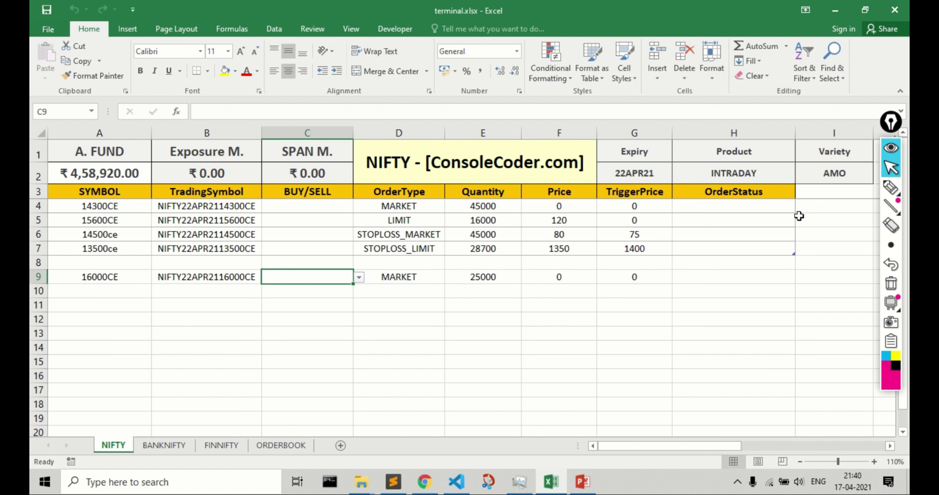
Handwrite "B, b" with "S, s" below it in pink ink on the empty area beneath the 16000CE order
left_click(891, 188)
mouse_move(407, 363)
left_mouse_down()
mouse_move(403, 335)
mouse_move(434, 379)
left_mouse_up()
left_click_drag(449, 326, 454, 359)
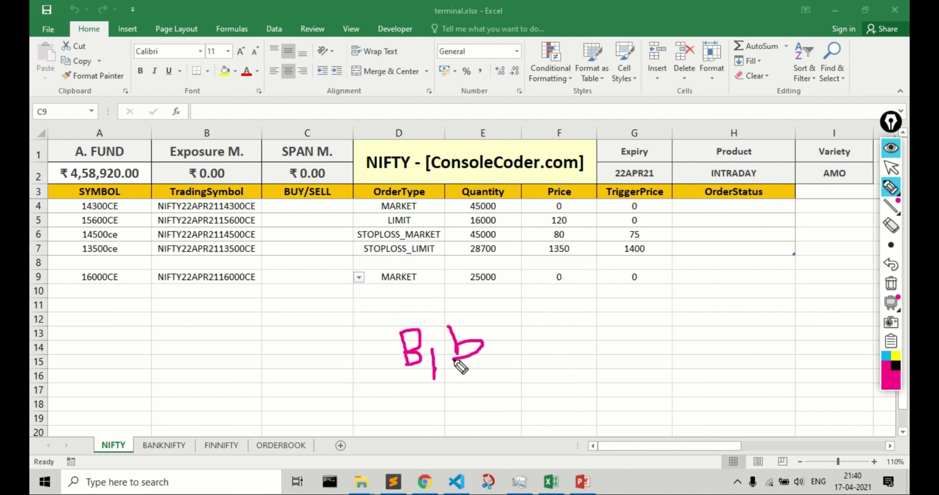
mouse_move(428, 389)
left_mouse_down()
mouse_move(409, 418)
mouse_move(437, 422)
left_mouse_up()
left_click_drag(461, 384, 452, 402)
left_click_drag(437, 403, 453, 401)
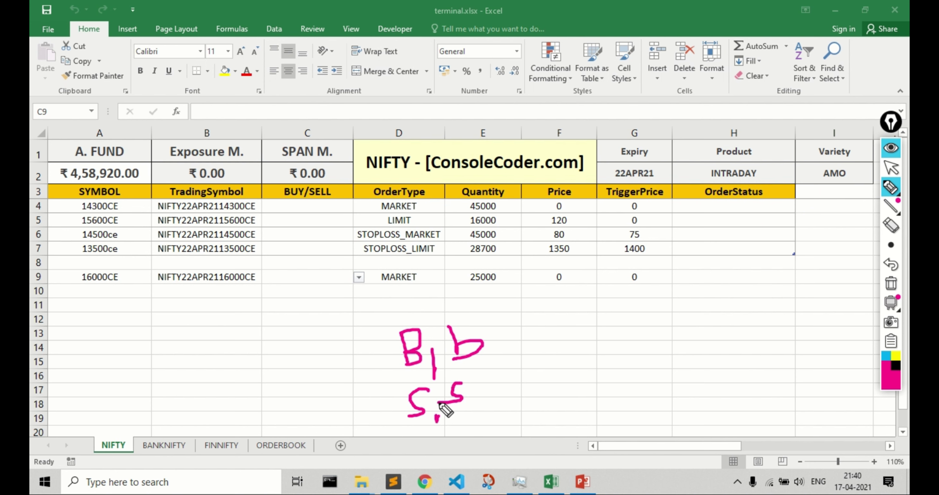
left_click(890, 168)
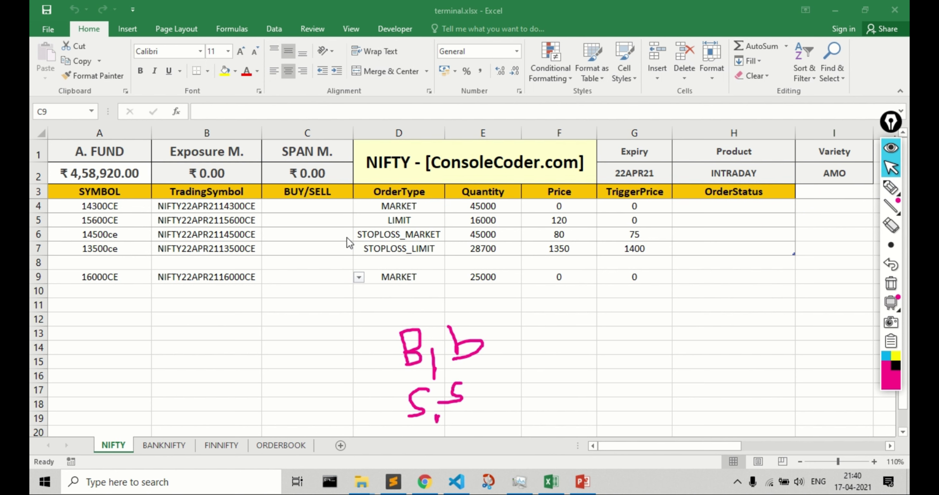
Place a sell order for 16000CE by entering s in its BUY/SELL cell, C9
left_click(287, 276)
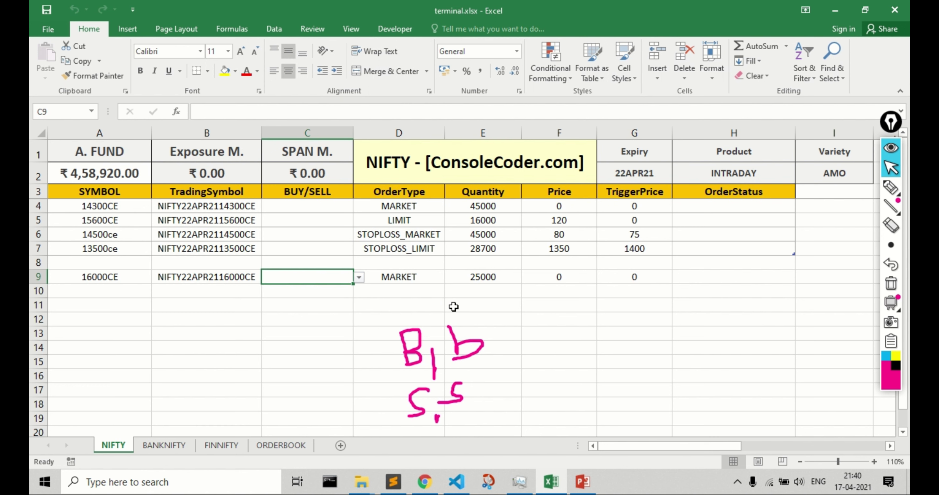
type("s")
key("Return")
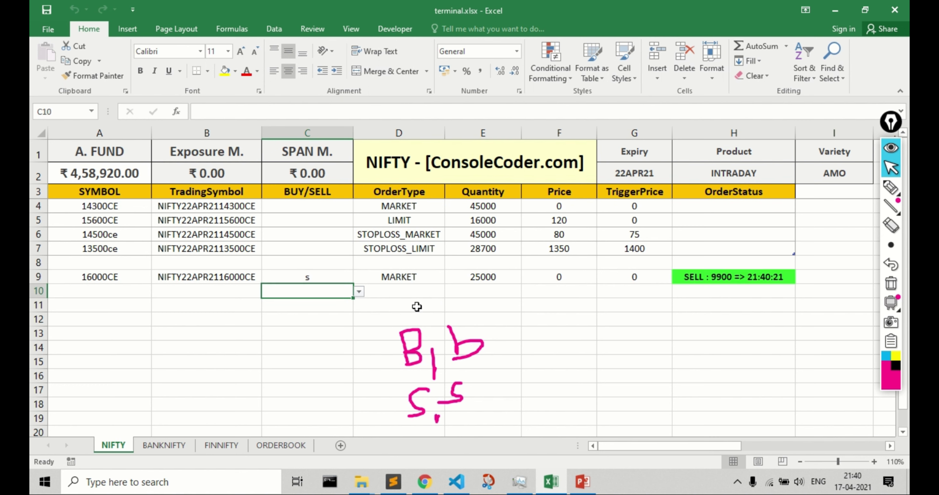
Outline the pending NIFTY sell orders in the Angel Broking order book in pink ink, and check the current date in the system calendar
left_click_drag(318, 277, 776, 273)
mouse_move(45, 415)
left_mouse_down()
mouse_move(56, 195)
mouse_move(130, 184)
mouse_move(683, 182)
mouse_move(723, 454)
left_mouse_up()
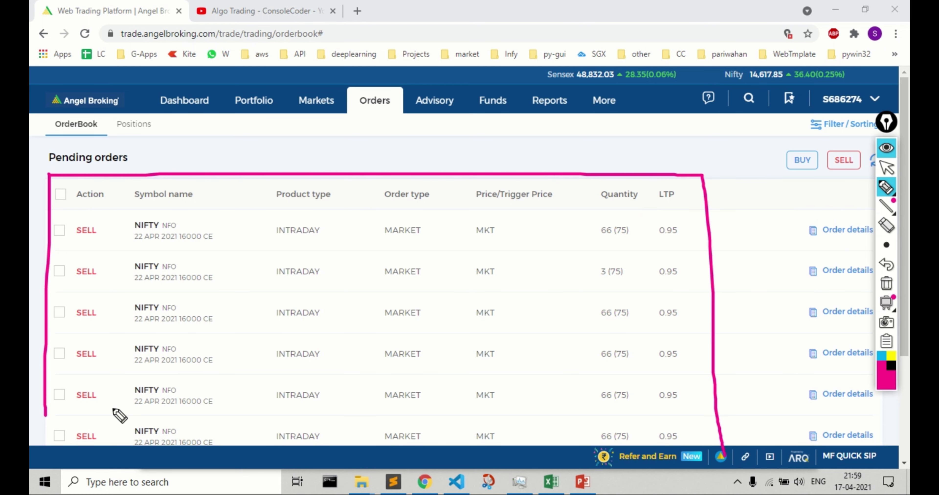
mouse_move(45, 415)
left_mouse_down()
mouse_move(153, 456)
mouse_move(546, 457)
mouse_move(720, 438)
left_mouse_up()
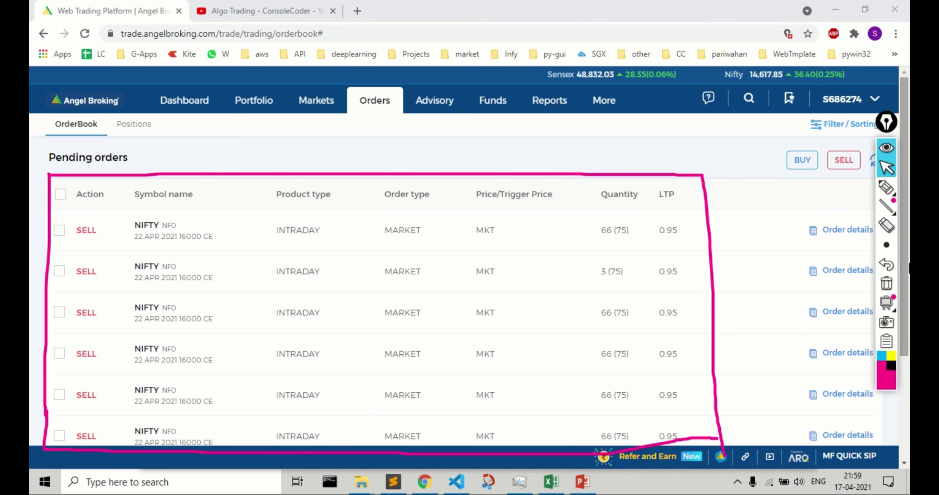
left_click(853, 481)
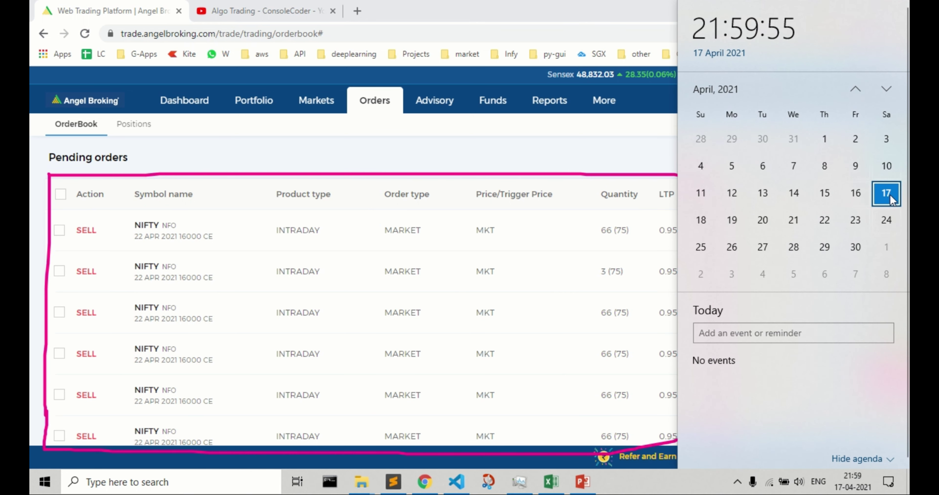
left_click(632, 178)
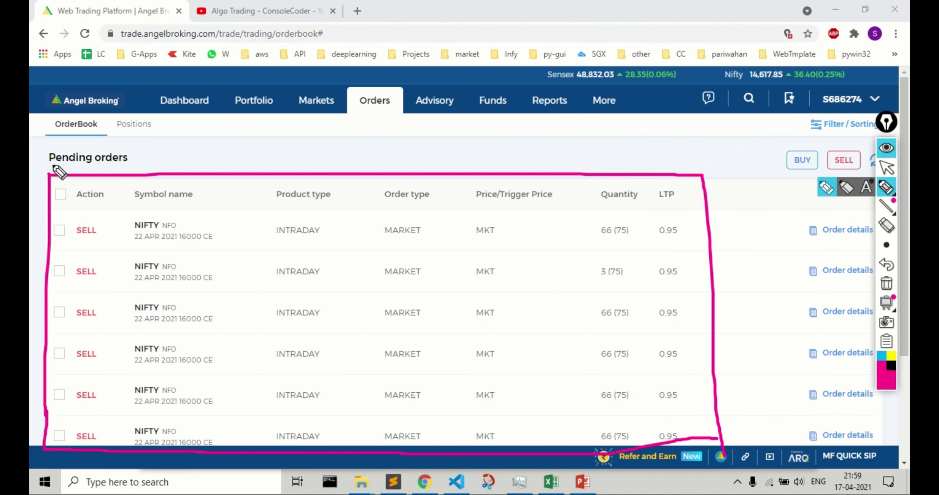
Underline the Pending orders heading and circle the first order's MARKET type in pink ink, and clear all ink annotations
left_click_drag(52, 164, 166, 165)
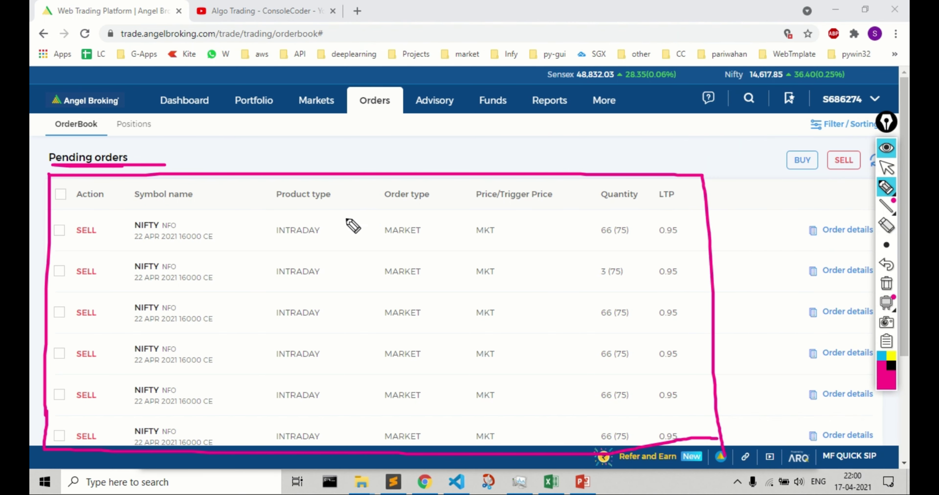
mouse_move(423, 216)
left_mouse_down()
mouse_move(450, 225)
mouse_move(417, 216)
left_mouse_up()
left_click_drag(74, 167, 142, 168)
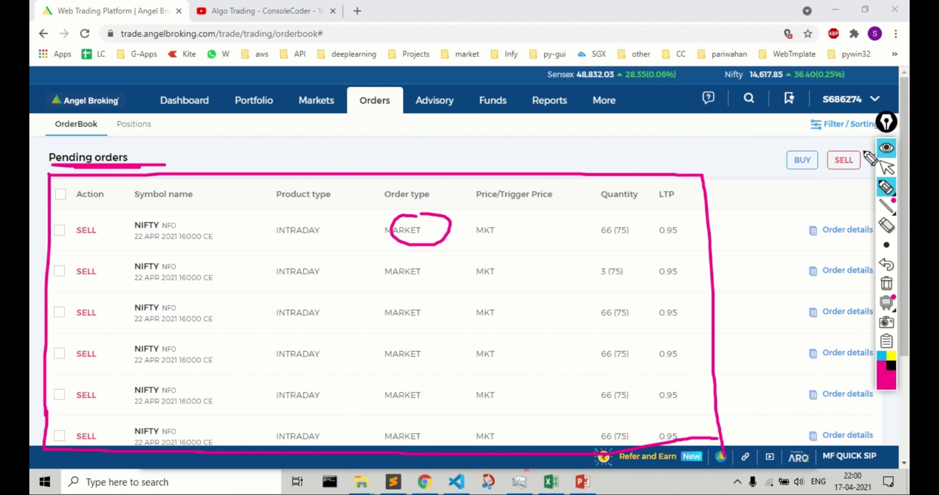
left_click(886, 168)
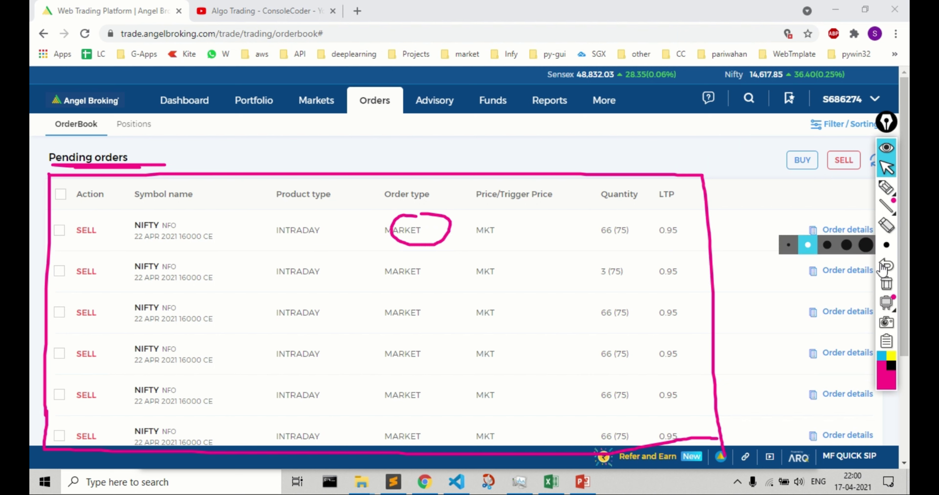
left_click(886, 283)
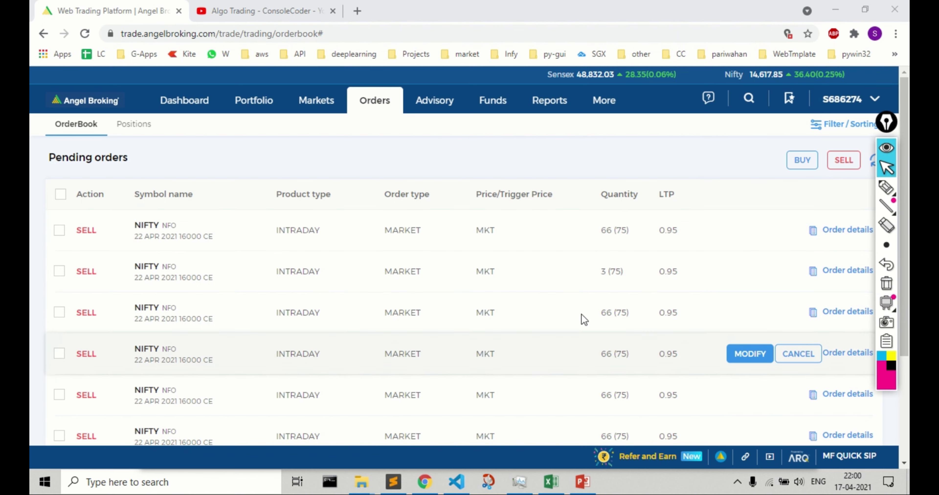
Switch to the Excel terminal and circle the A. FUND amount on the NIFTY sheet in pink ink, underlining its value
left_click(551, 482)
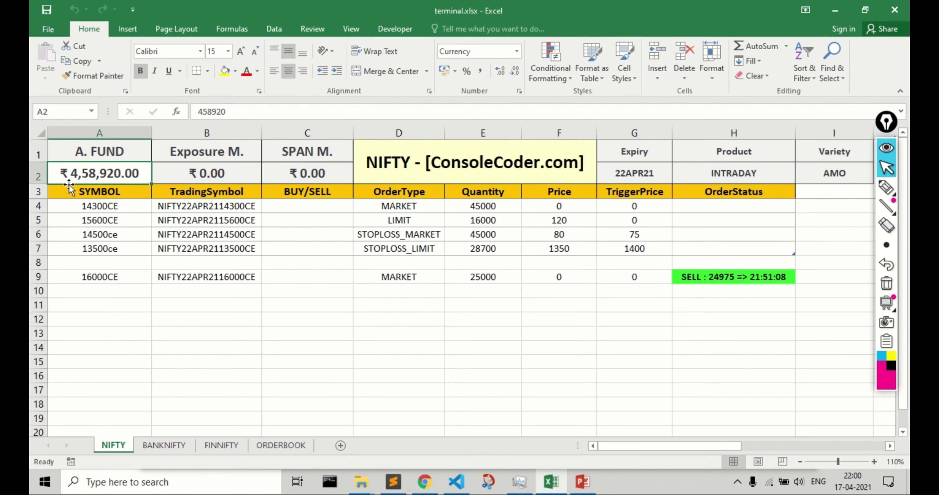
left_click(886, 188)
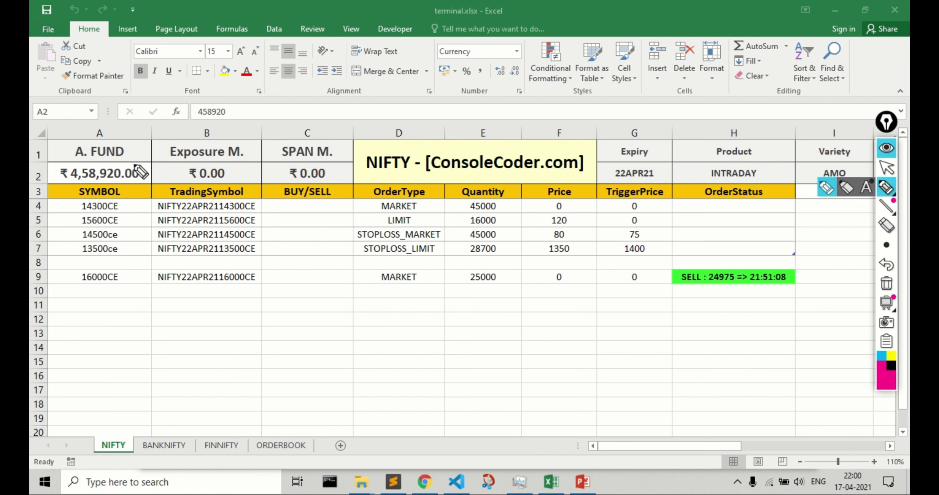
mouse_move(151, 160)
left_mouse_down()
mouse_move(40, 162)
mouse_move(186, 179)
mouse_move(147, 157)
left_mouse_up()
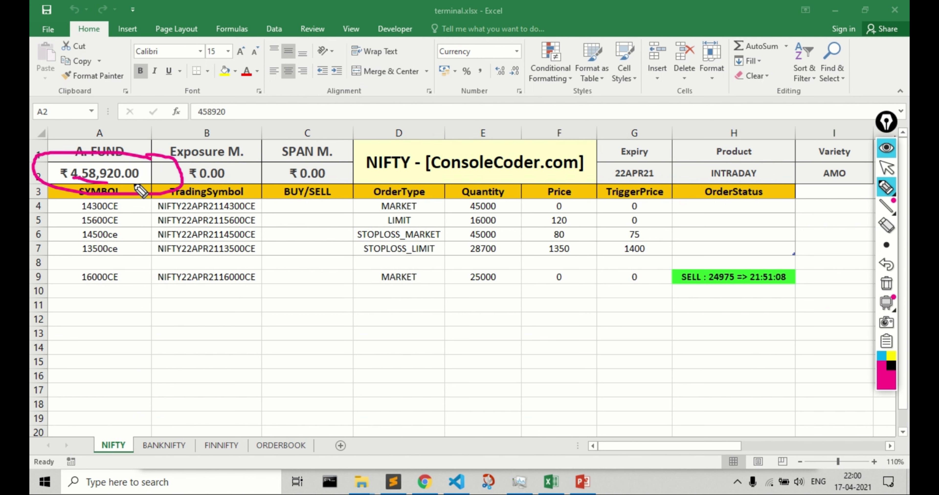
left_click_drag(73, 177, 148, 186)
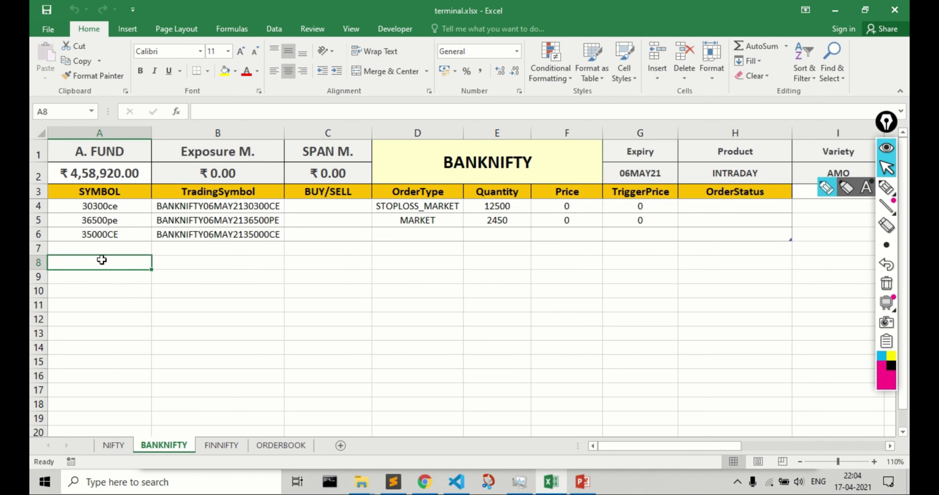
Enter 32000PE as the row 8 symbol on the BANKNIFTY sheet and set its order type to LIMIT
type("32000P")
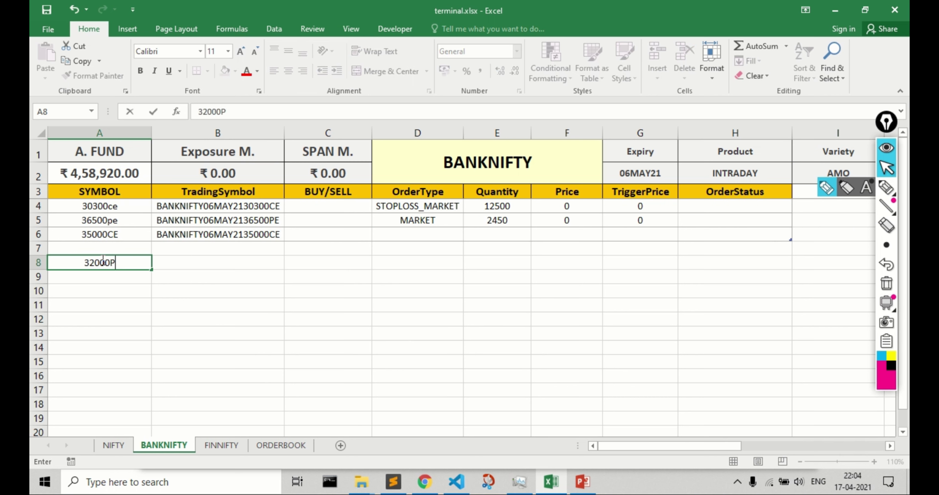
type("E")
key("Tab")
key("Tab")
key("Tab")
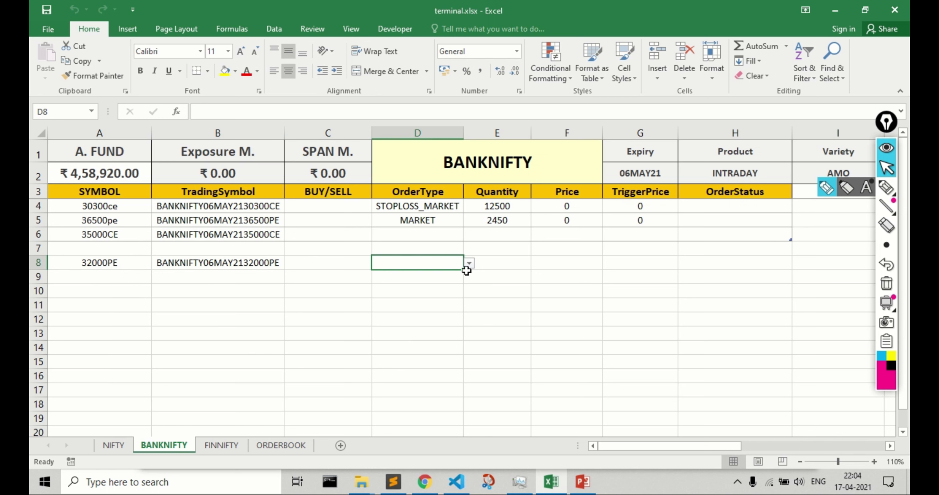
left_click(470, 263)
left_click(379, 285)
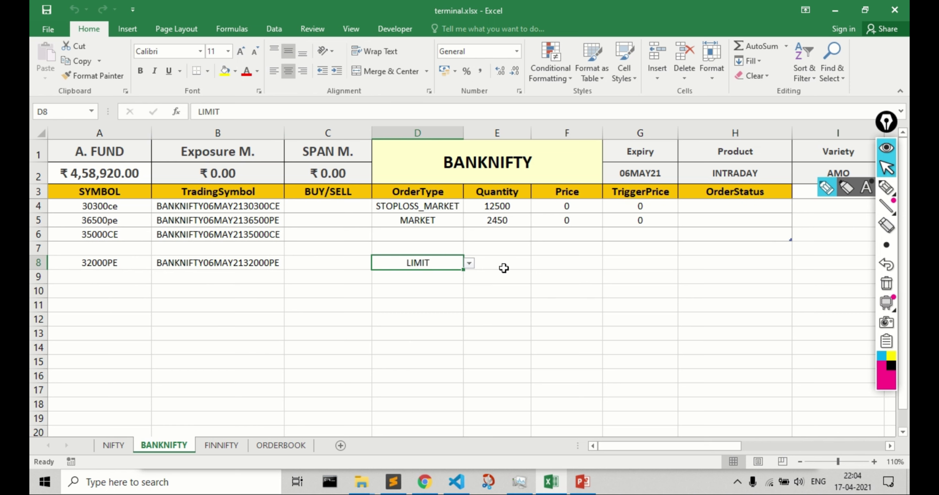
Set the 32000PE order's quantity to 50000, its price to 600 and its trigger price to 0
left_click(504, 268)
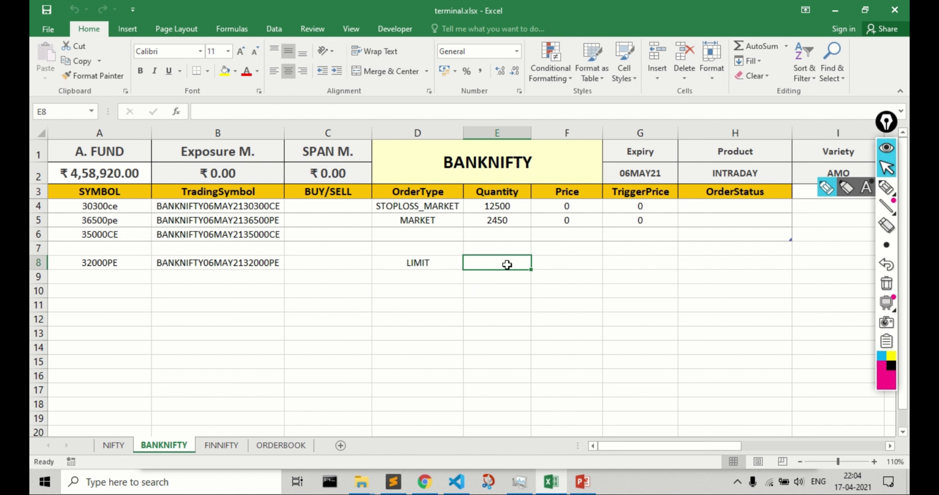
type("5000")
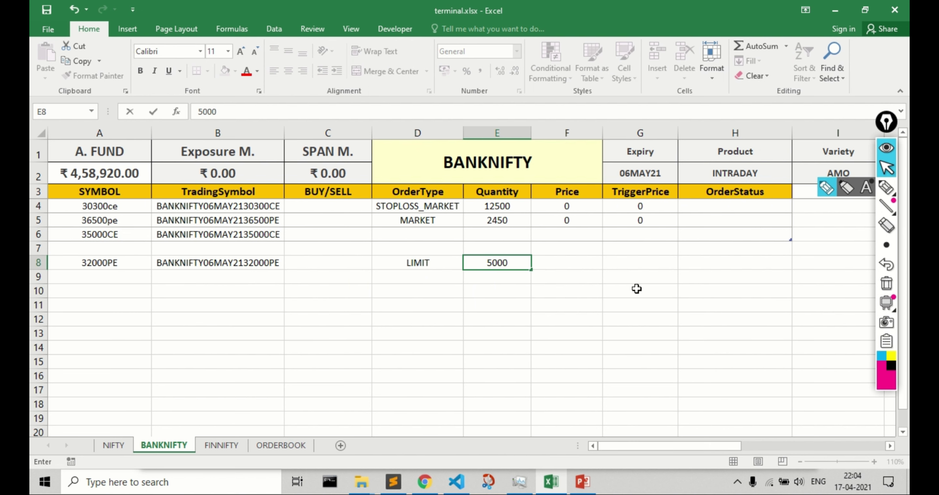
type("0")
key("Tab")
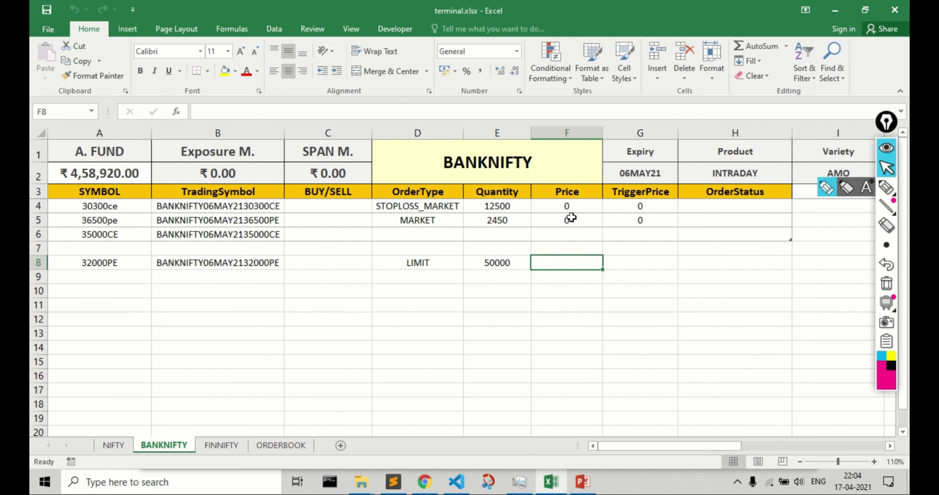
type("6000")
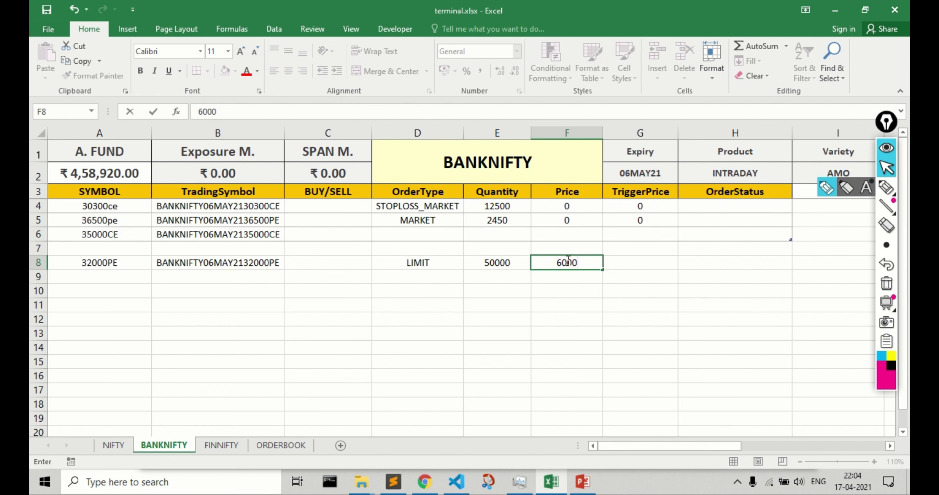
key("Tab")
type("0")
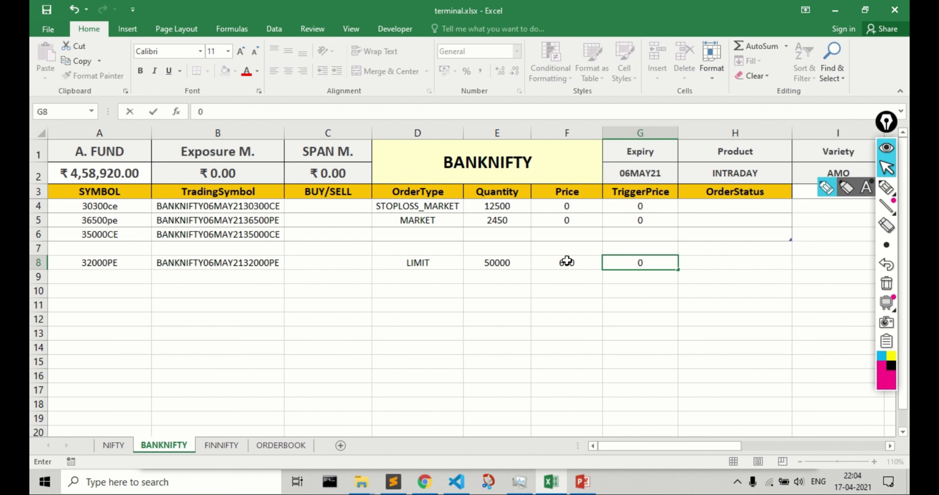
Place the sell order for 32000PE by entering s in its BUY/SELL cell, C8
key("shift+Tab")
key("shift+Tab")
key("shift+Tab")
key("shift+Tab")
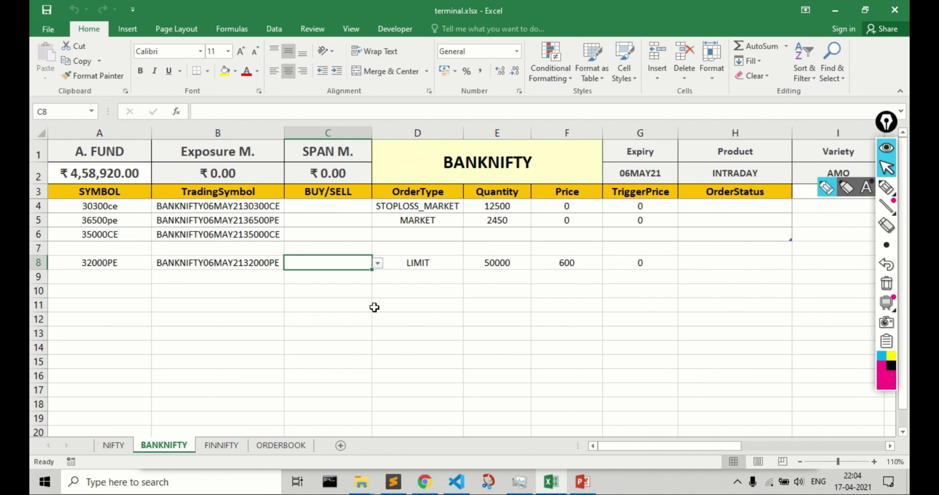
type("s")
key("Return")
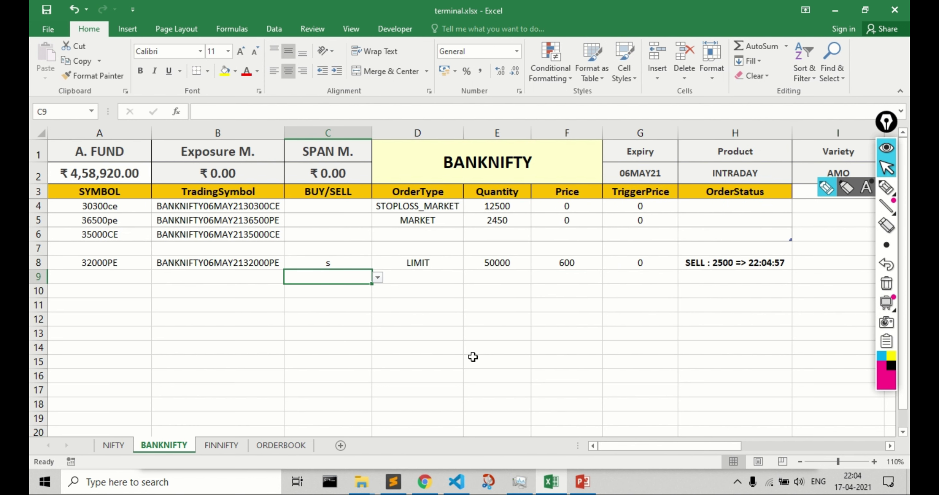
Circle the 32000PE order status and underline its executed quantity in pink ink, and clear the annotations
left_click(886, 187)
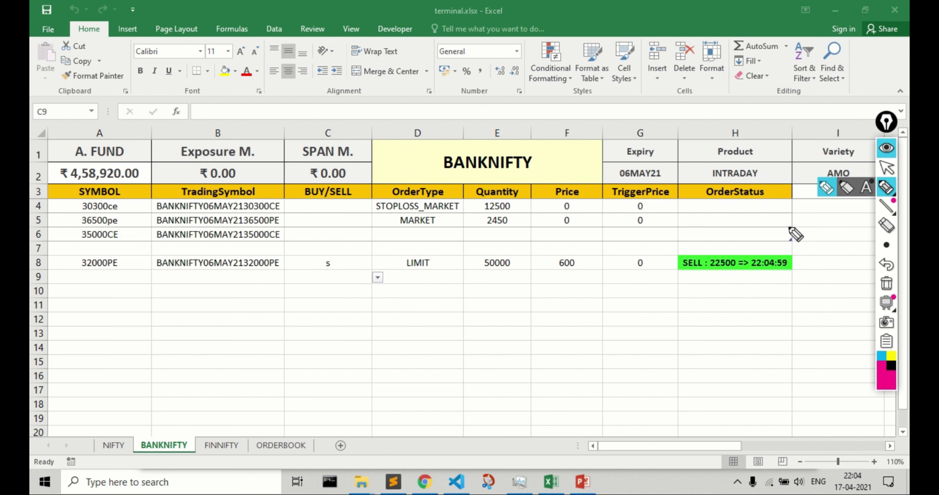
mouse_move(789, 242)
left_mouse_down()
mouse_move(764, 244)
mouse_move(795, 285)
mouse_move(776, 289)
left_mouse_up()
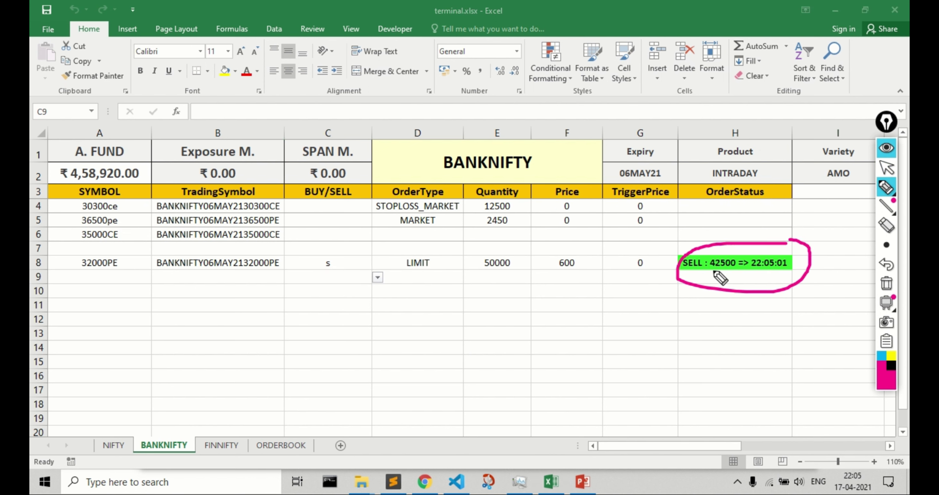
left_click_drag(704, 270, 727, 269)
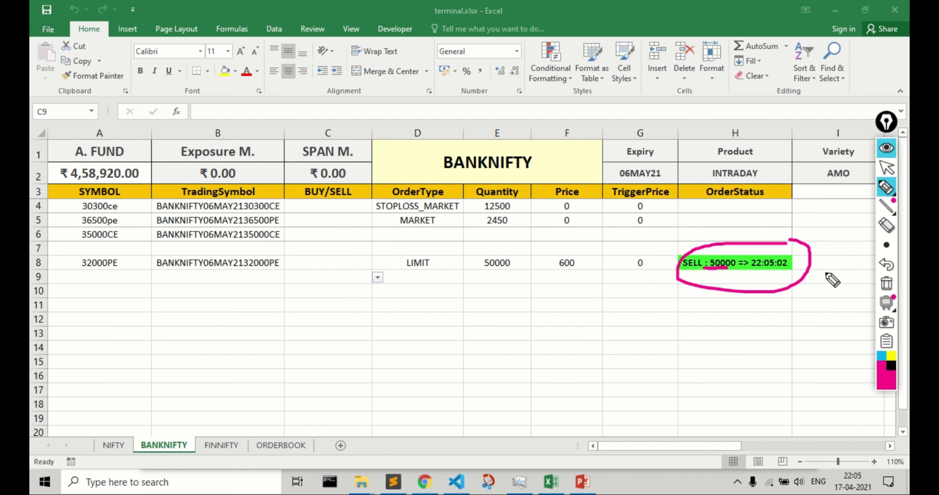
left_click(886, 169)
left_click(887, 284)
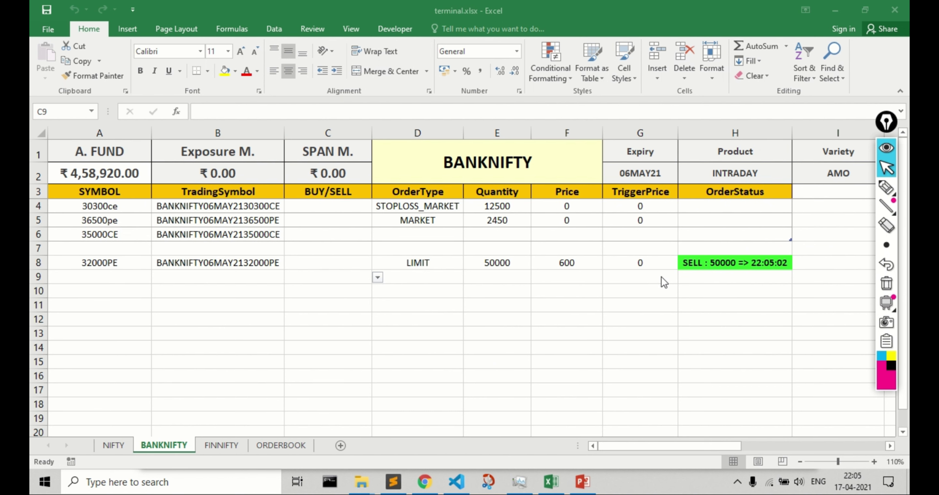
Switch to the Angel Broking order book, underline 32000 PE on the first two pending orders in pink ink, and clear the ink
key("alt+Tab")
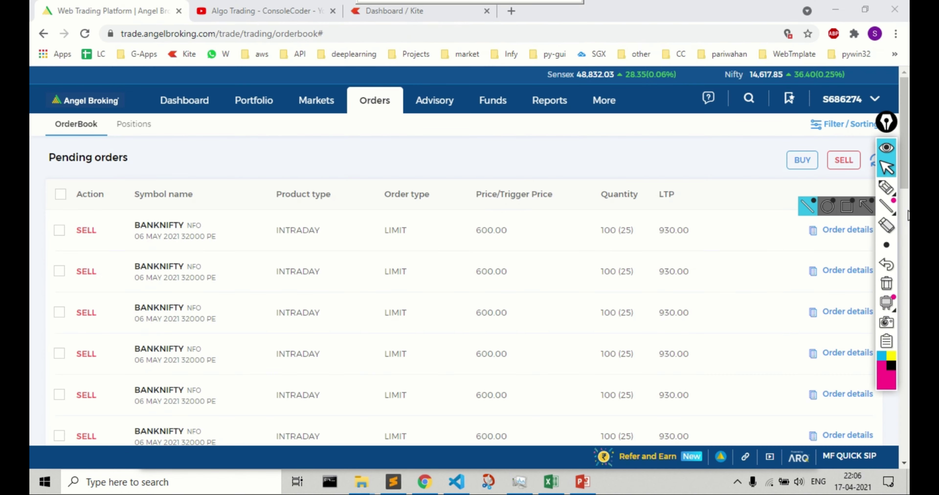
left_click(886, 187)
mouse_move(181, 240)
left_mouse_down()
mouse_move(215, 240)
mouse_move(209, 246)
left_mouse_up()
mouse_move(177, 281)
left_mouse_down()
mouse_move(212, 280)
mouse_move(203, 288)
left_mouse_up()
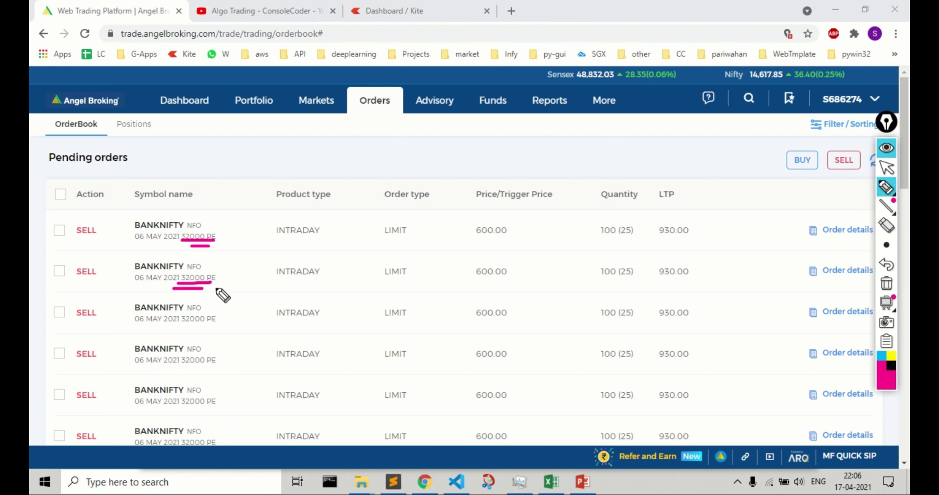
scroll(208, 288, "up", 3)
left_click(886, 168)
scroll(306, 269, "down", 1)
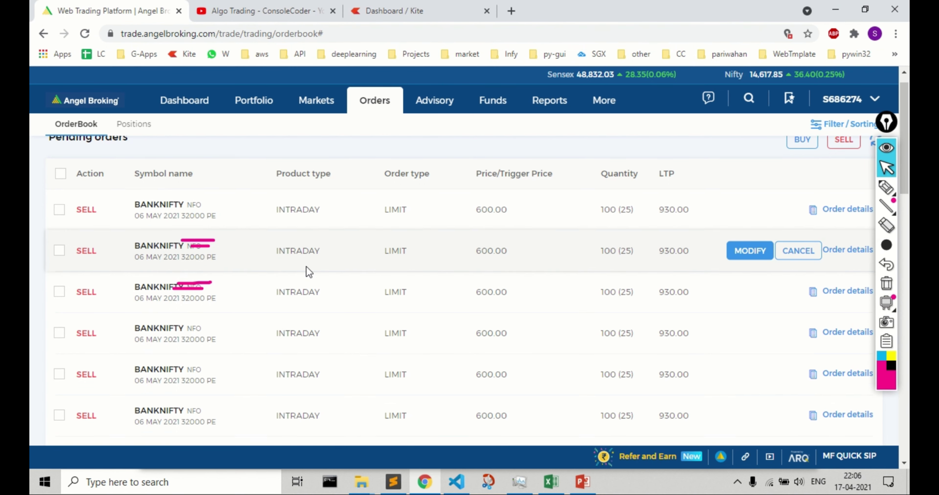
scroll(309, 272, "down", 4)
left_click(886, 284)
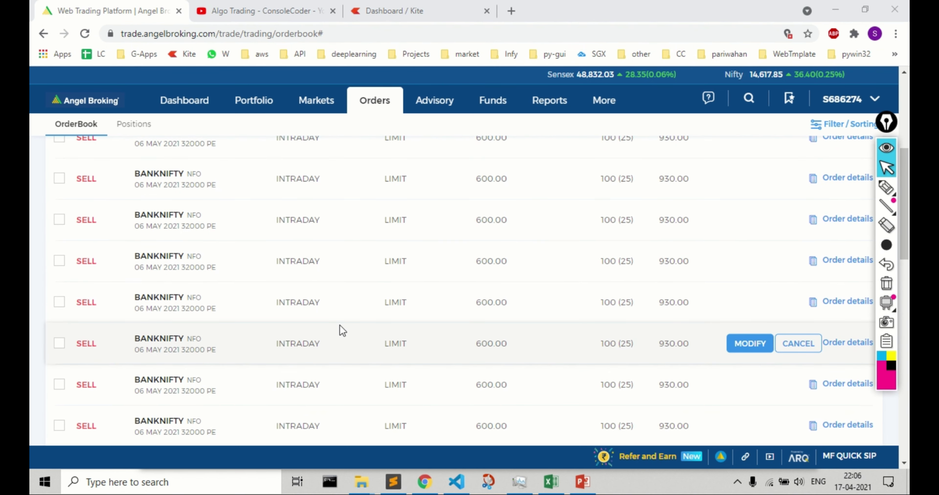
Examine the quantities of the pending BANKNIFTY 32000 PE sell orders and highlight the text of all their rows
left_click(573, 351)
scroll(454, 343, "down", 5)
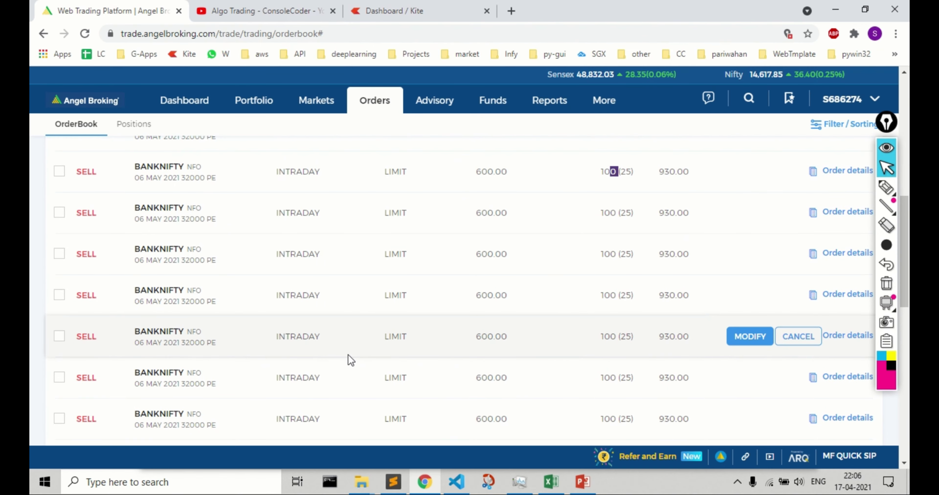
scroll(577, 360, "down", 3)
scroll(575, 356, "down", 2)
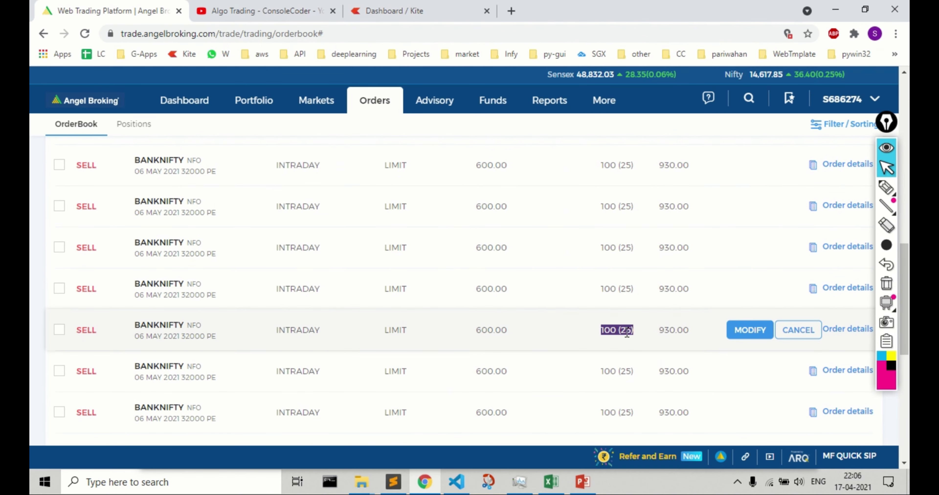
left_click_drag(642, 335, 587, 337)
scroll(378, 360, "down", 4)
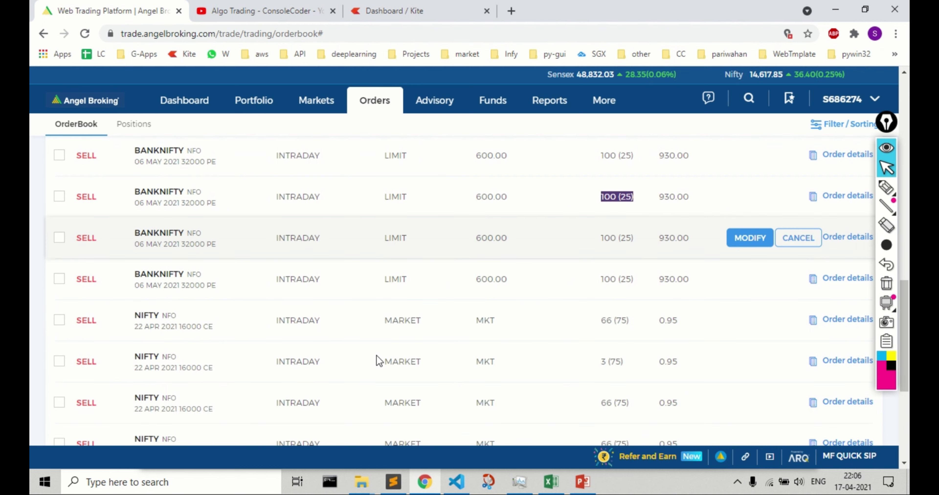
left_click_drag(702, 249, 75, 231)
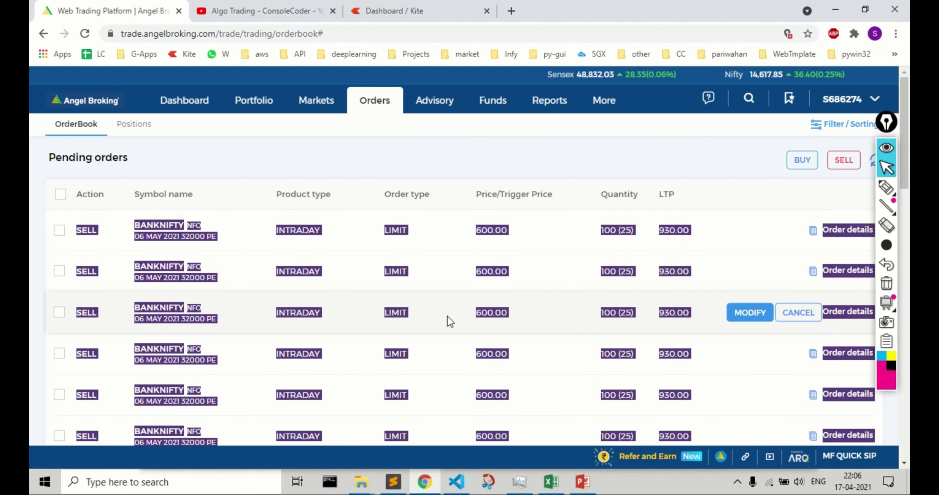
scroll(528, 269, "down", 5)
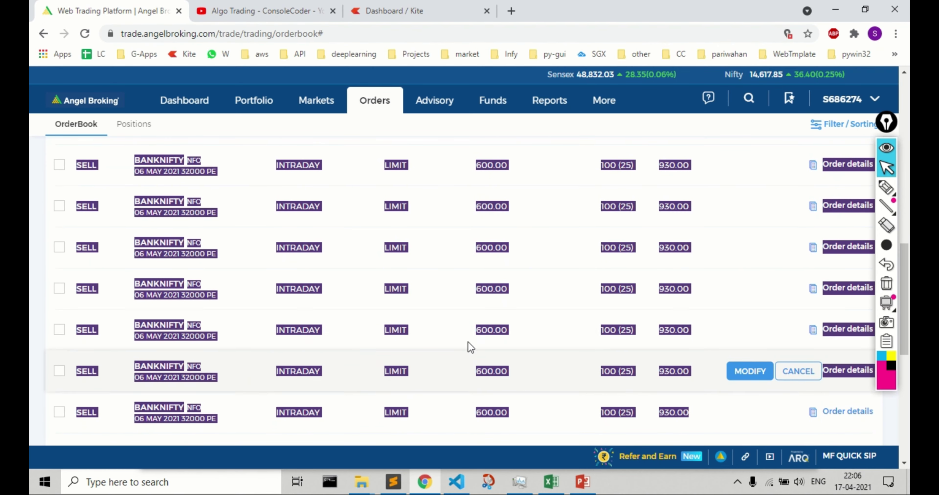
Look through the rest of the pending orders and the executed orders in the broker's order book
scroll(321, 280, "down", 10)
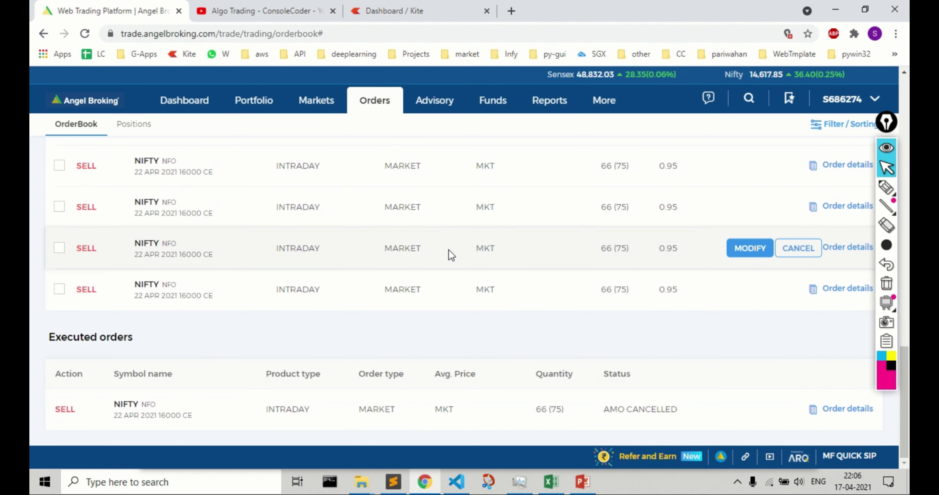
scroll(449, 251, "up", 15)
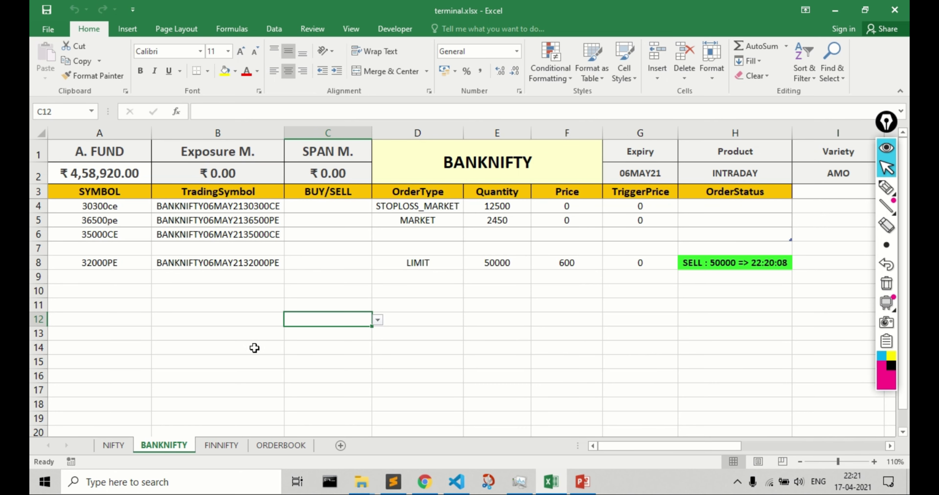
In Excel's BANKNIFTY sheet, set row 9's order type to STOPLOSS_MARKET and its symbol to 31500CE
left_click(113, 278)
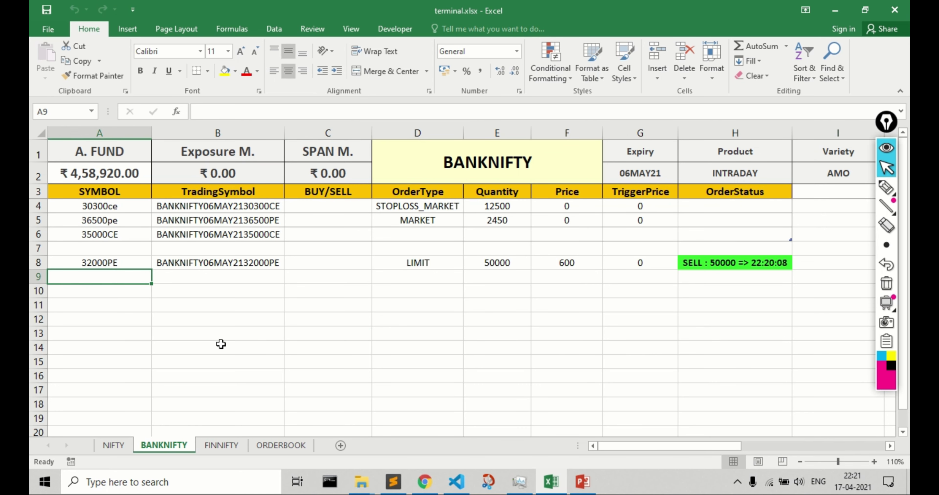
left_click(449, 279)
left_click(470, 277)
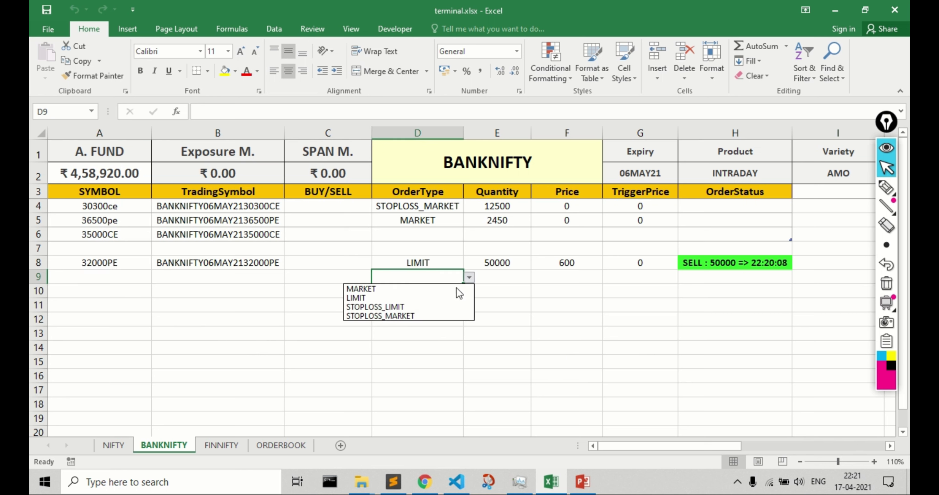
left_click(419, 316)
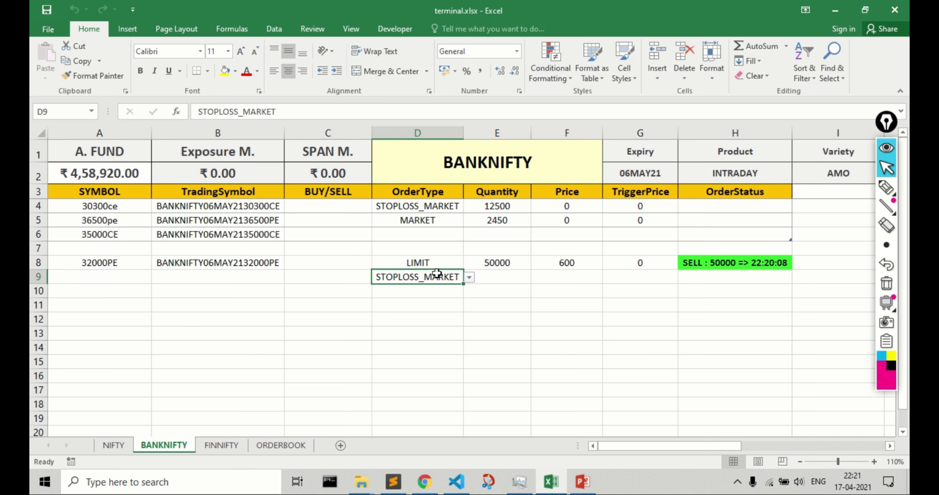
left_click(125, 279)
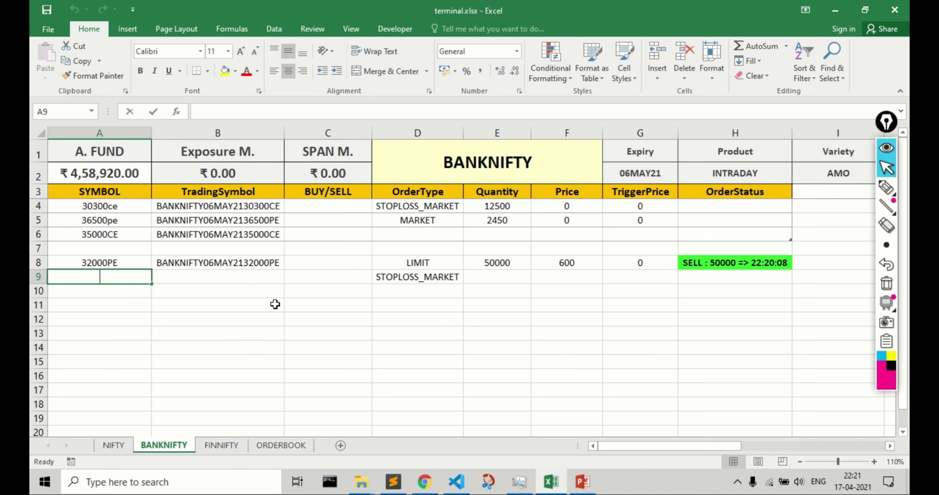
type("31500CE")
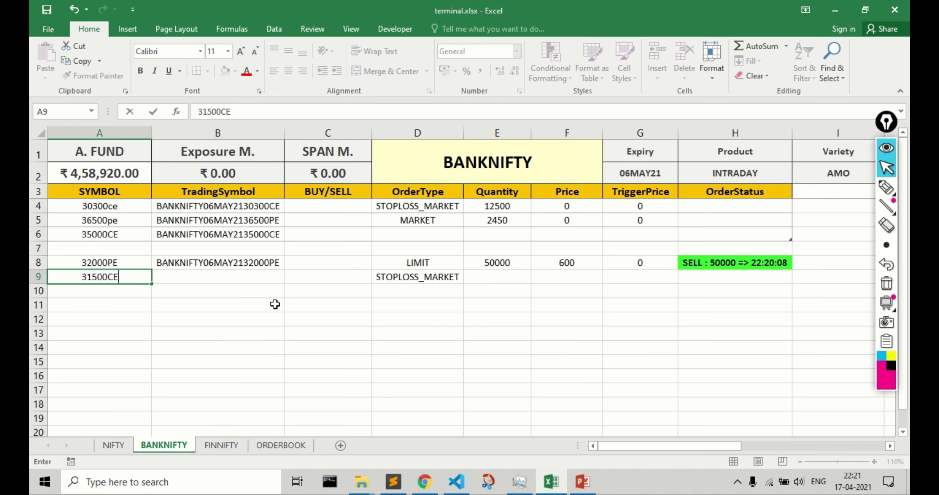
key("Tab")
Enter a quantity of 15000, a price of 0 and a trigger price of 850 for the 31500CE row
key("Tab")
key("Tab")
key("Tab")
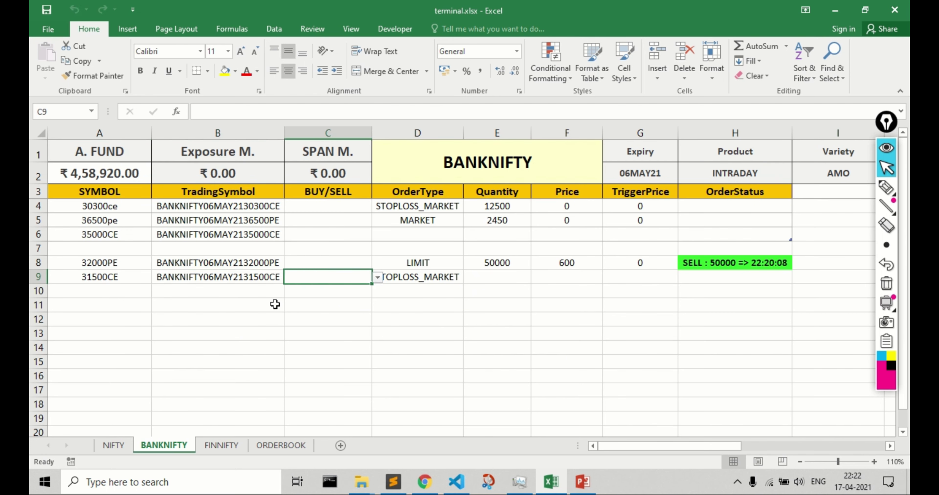
key("shift+Tab")
key("Tab")
type("15")
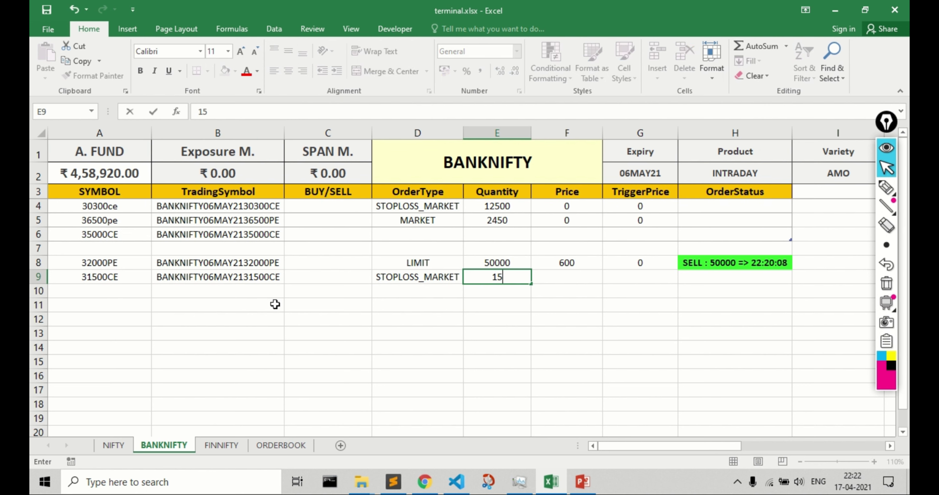
type("000")
key("Tab")
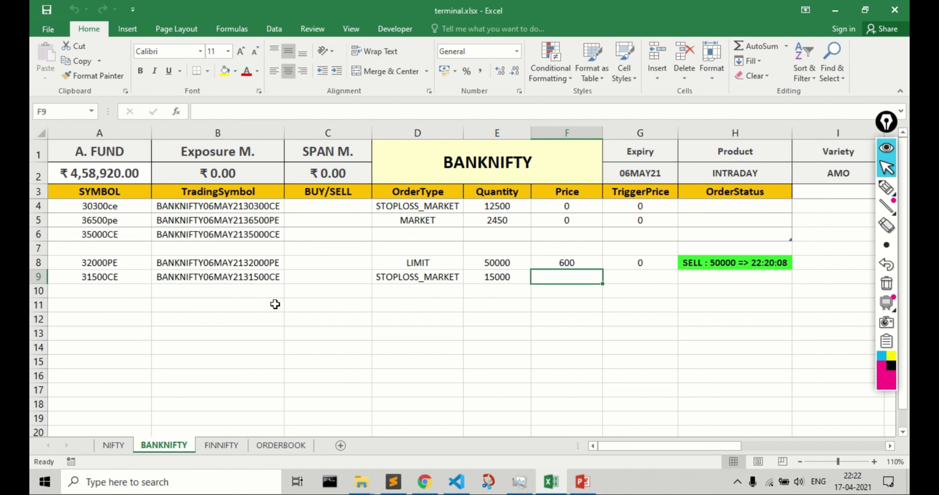
type("0")
key("Tab")
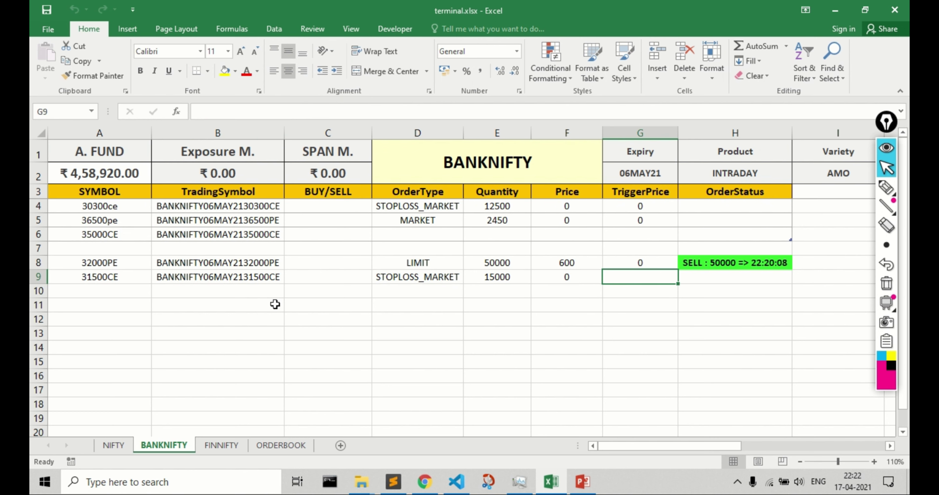
type("8")
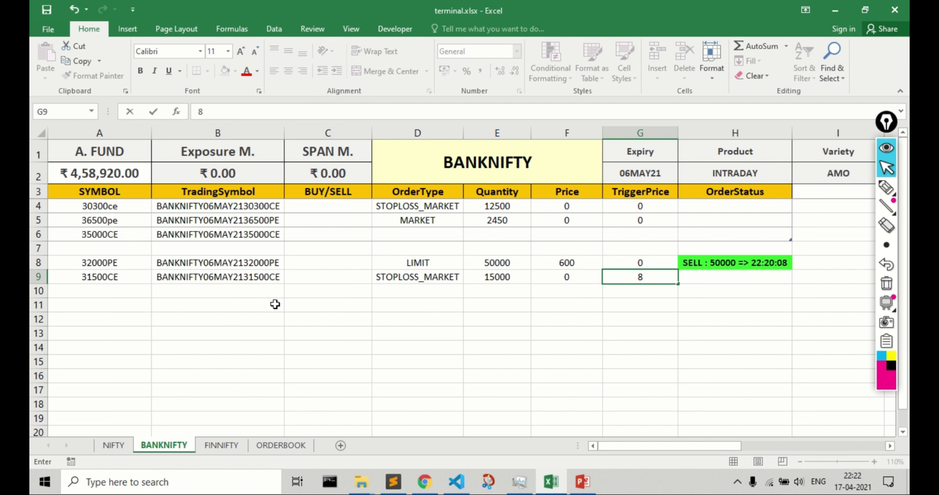
type("85")
type("50")
Place the buy order for 31500CE by entering b in its BUY/SELL cell, C9
key("Left")
key("Left")
key("Left")
key("Left")
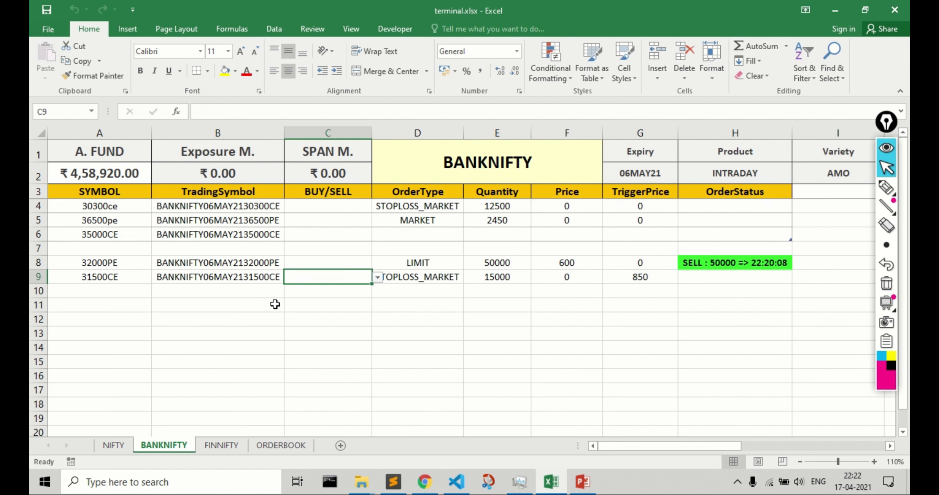
type("b")
key("Return")
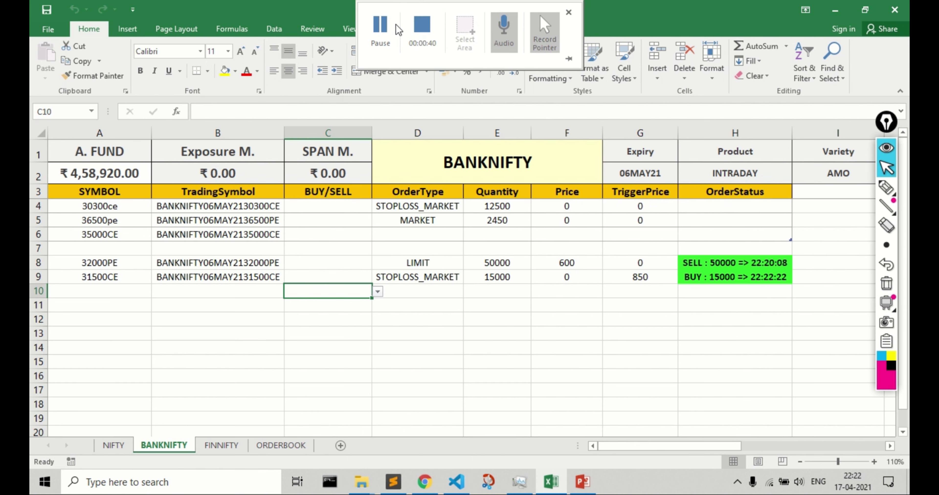
Switch to the Angel Broking order book, outline the BUY orders and underline the first order's 31500 CE strike in pink ink
key("alt+Tab")
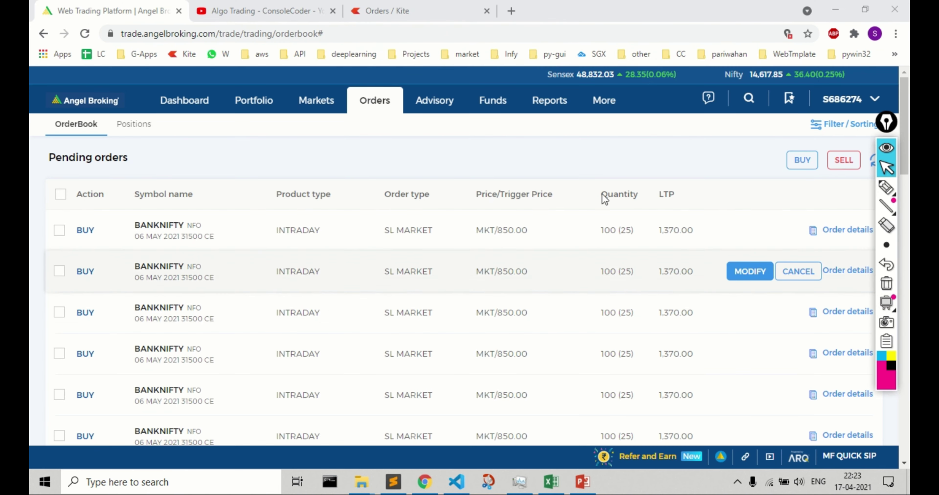
left_click(886, 187)
left_click_drag(66, 217, 65, 444)
mouse_move(66, 215)
left_mouse_down()
mouse_move(297, 270)
mouse_move(295, 324)
left_mouse_up()
left_click_drag(189, 240, 216, 245)
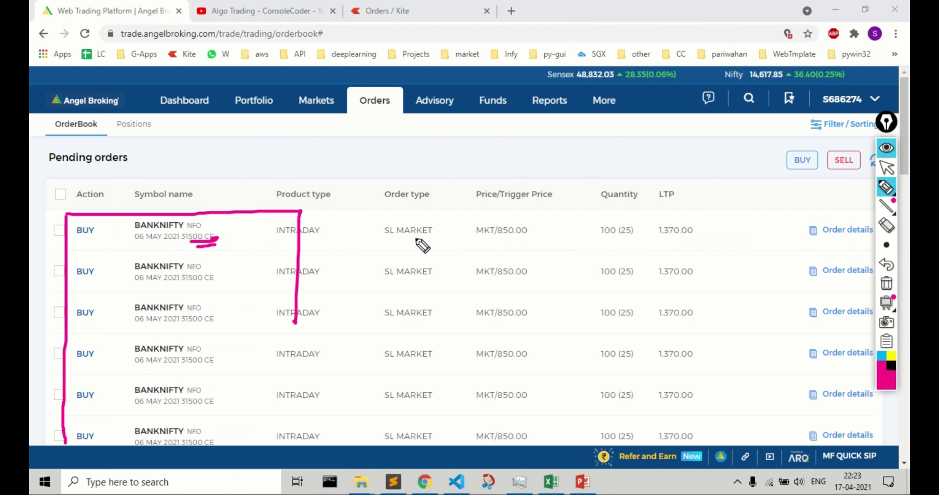
Underline the first order's SL MARKET type and trigger price, box the Quantity column in pink ink, and stop drawing
mouse_move(378, 241)
left_mouse_down()
mouse_move(543, 239)
mouse_move(527, 242)
left_mouse_up()
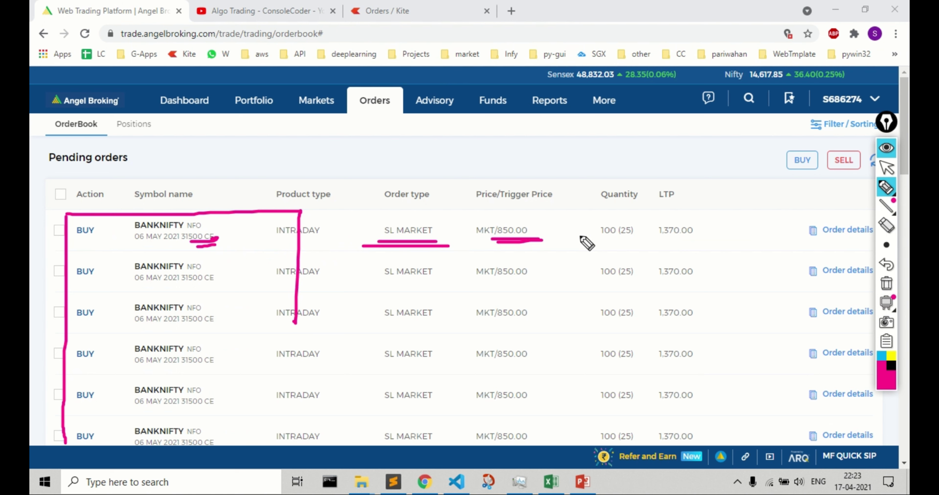
left_click_drag(579, 216, 575, 472)
mouse_move(585, 209)
left_mouse_down()
mouse_move(644, 306)
mouse_move(646, 446)
mouse_move(576, 452)
left_mouse_up()
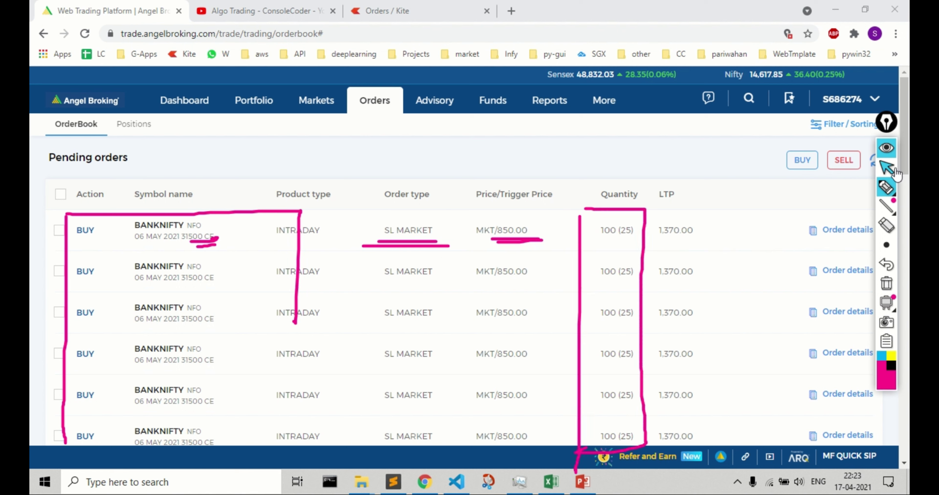
left_click(886, 168)
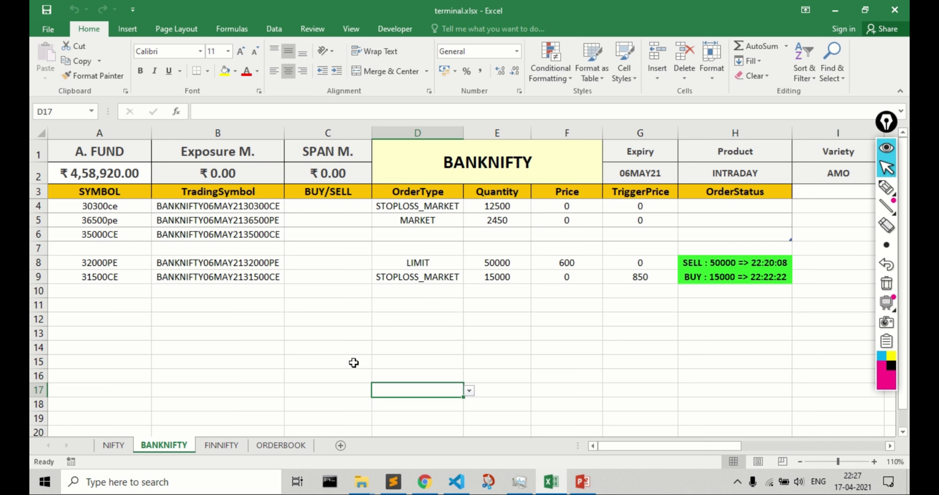
Open Excel's ORDERBOOK sheet, search for 16000CE in cell H2, and look through the highlighted orders
left_click(281, 445)
left_click(254, 310)
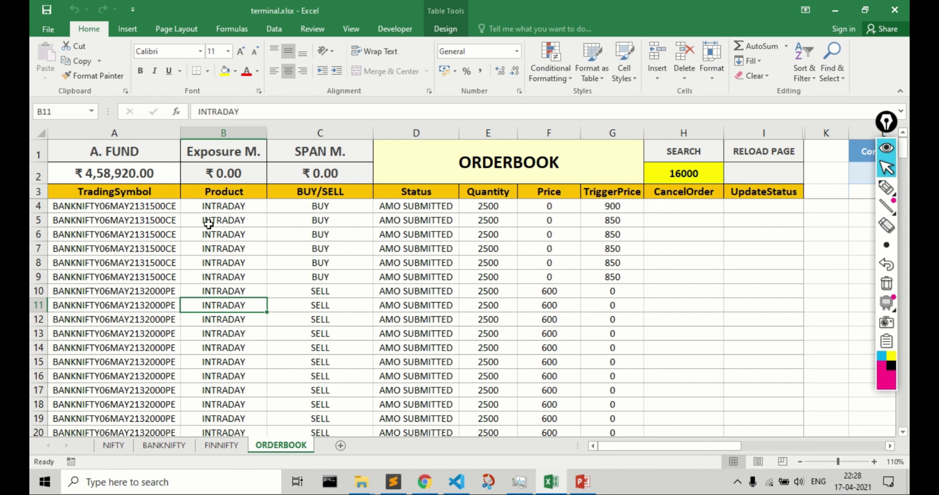
left_click(707, 175)
type("16000")
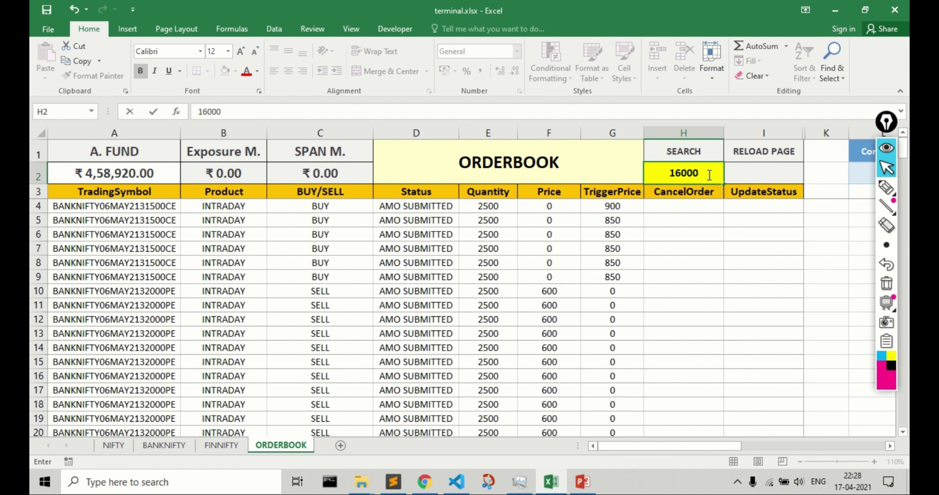
type("CE")
key("Return")
left_click(456, 269)
scroll(458, 279, "down", 4)
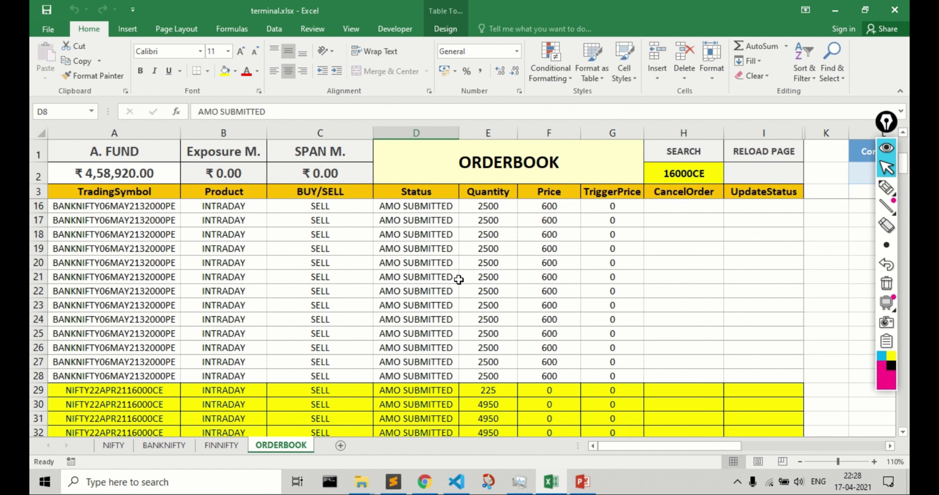
scroll(459, 279, "down", 3)
scroll(317, 341, "up", 7)
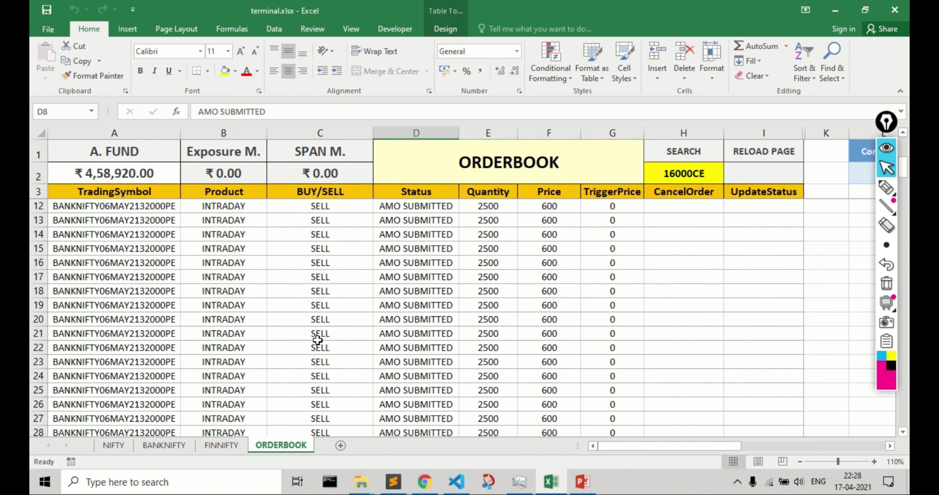
Search the ORDERBOOK sheet for 32000 and look through the highlighted orders
left_click(686, 174)
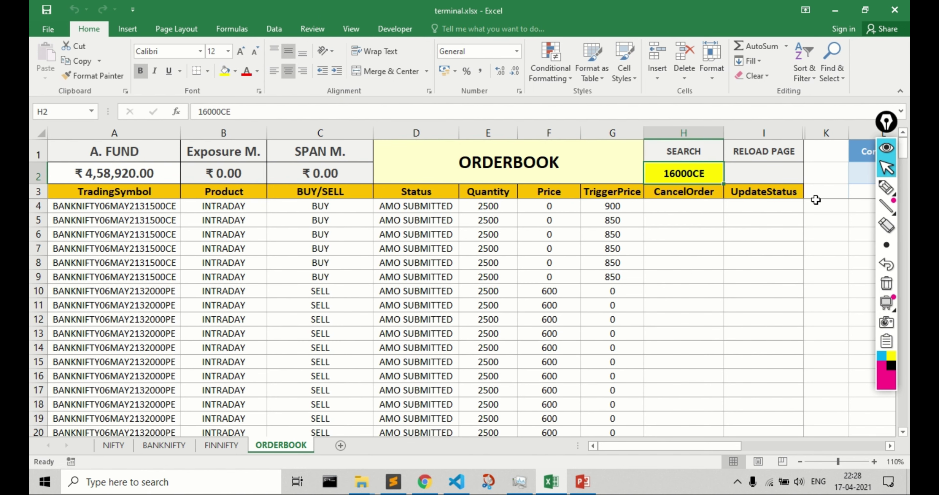
type("32000")
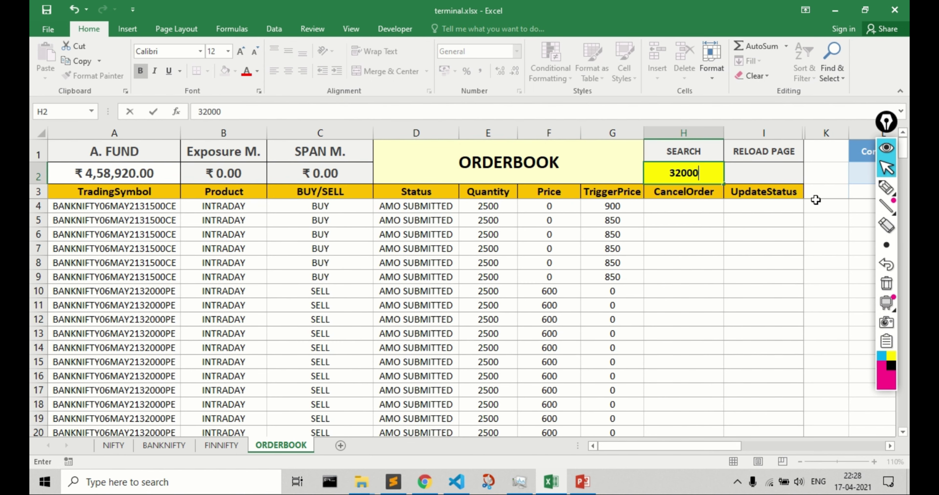
key("Return")
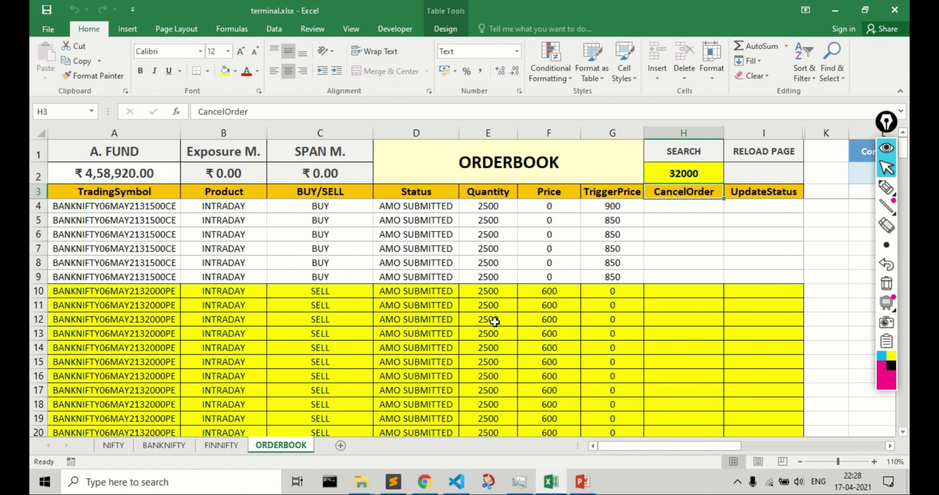
scroll(494, 322, "down", 5)
scroll(247, 274, "up", 5)
Examine the trigger prices of the 31500CE buy orders and the price of the first 32000PE sell order
left_click_drag(624, 208, 620, 270)
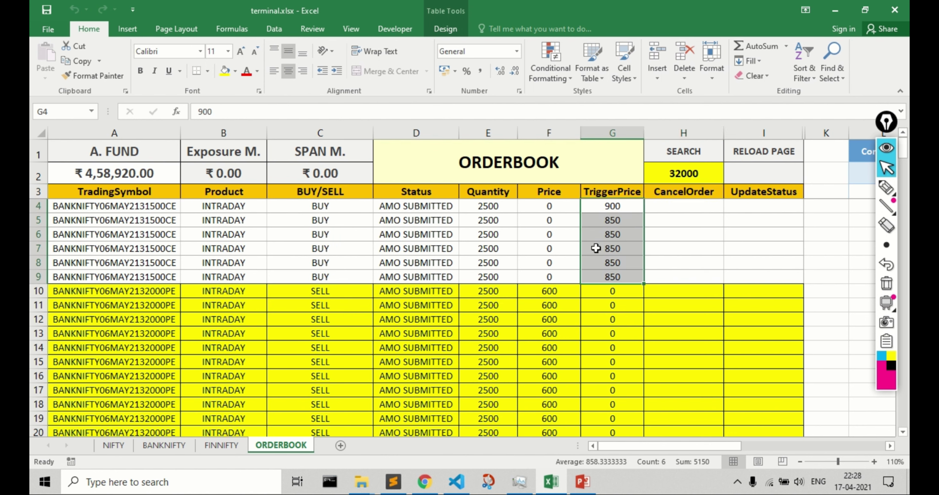
left_click(468, 309)
left_click(142, 291)
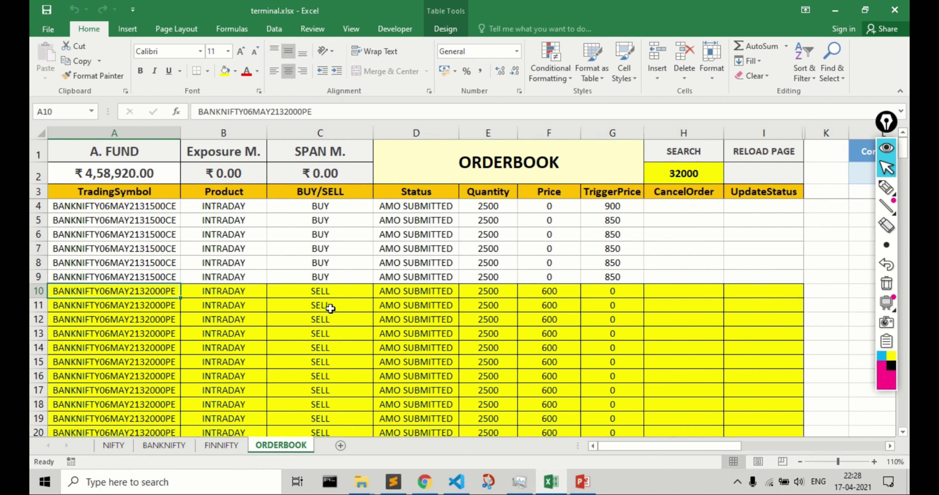
scroll(330, 310, "down", 5)
scroll(329, 317, "up", 5)
left_click(551, 294)
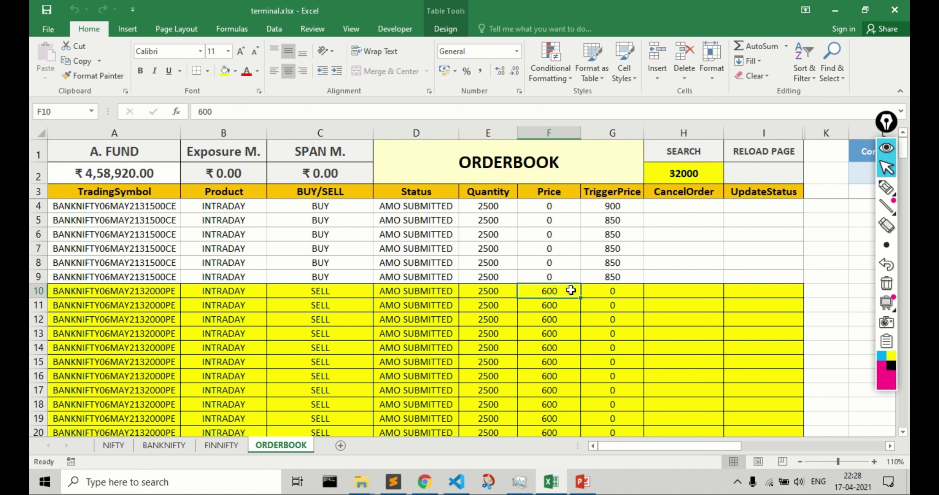
Set the first 31500CE order's trigger price to 920 in cell G4 and check its update status
left_click(605, 206)
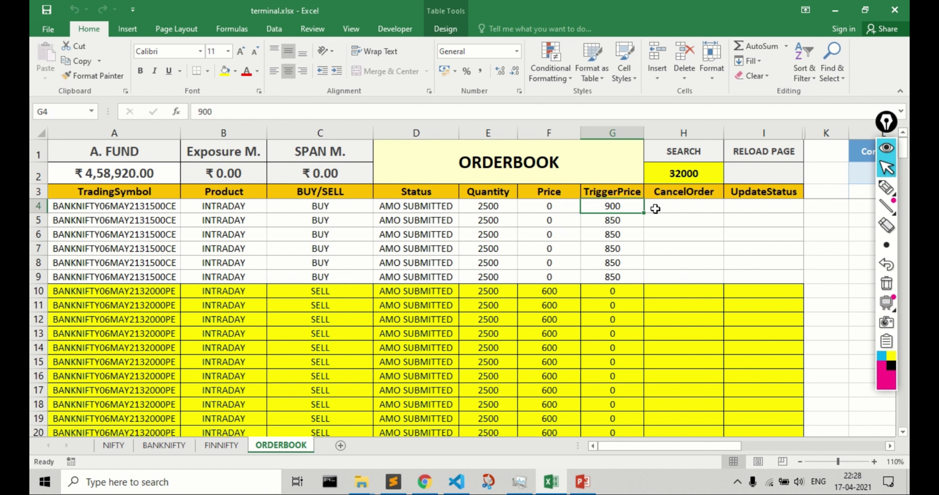
type("920")
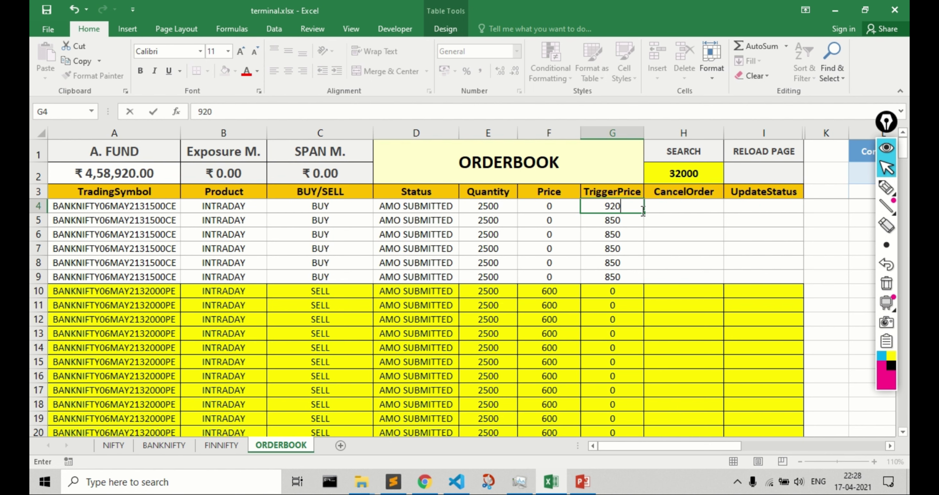
key("Return")
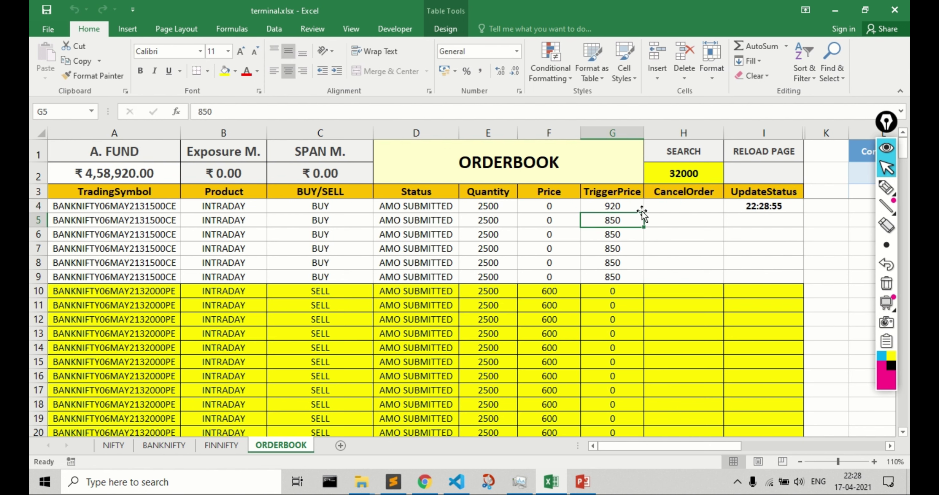
left_click(777, 203)
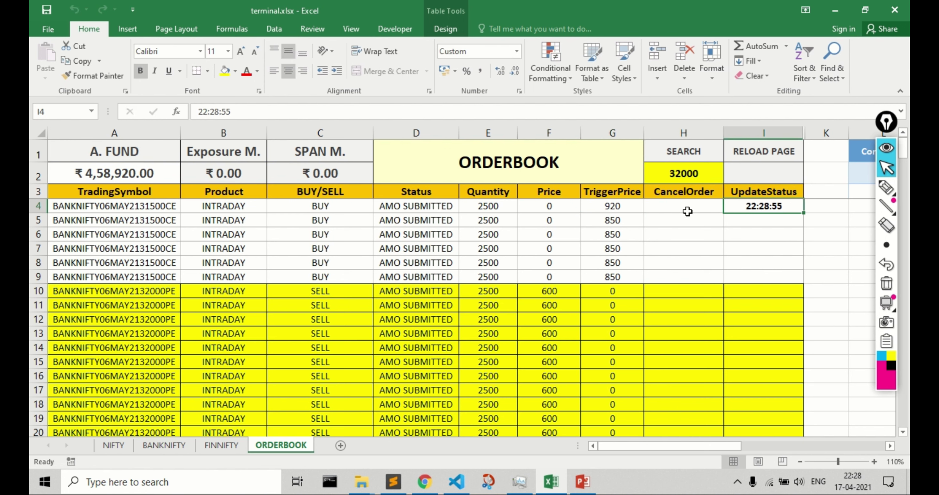
Fill the 920 trigger price from G4 down to G9 to update the remaining 31500CE orders
left_click(646, 206)
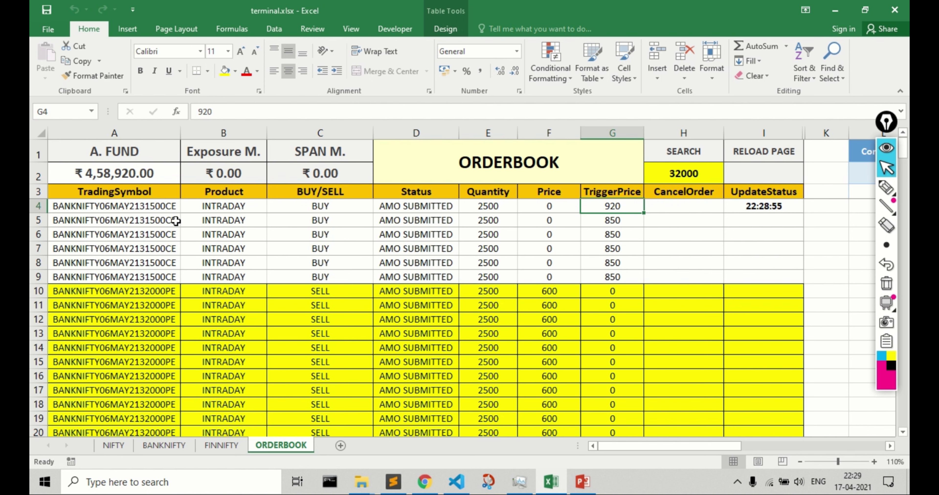
left_click_drag(645, 214, 615, 276)
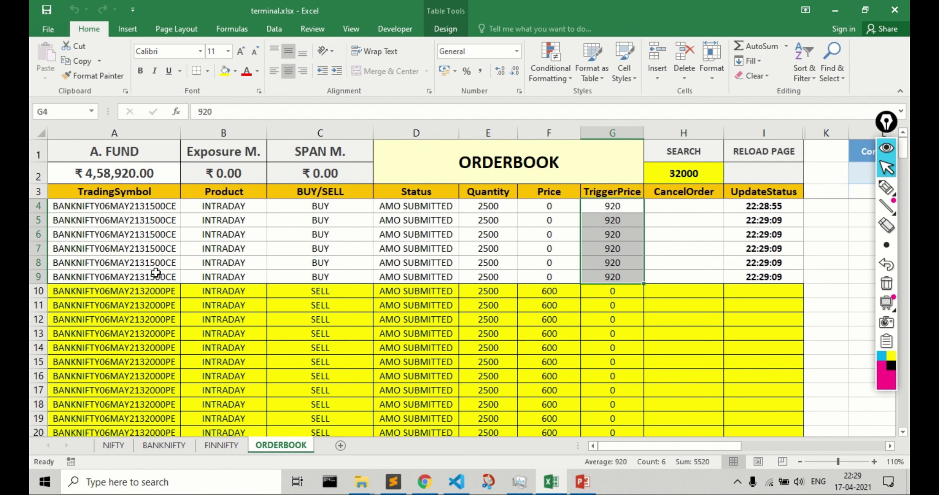
Check the 31500CE orders' update times, and in the Angel Broking order book in Chrome mark the first order's trigger price and strike
left_click_drag(760, 210, 772, 279)
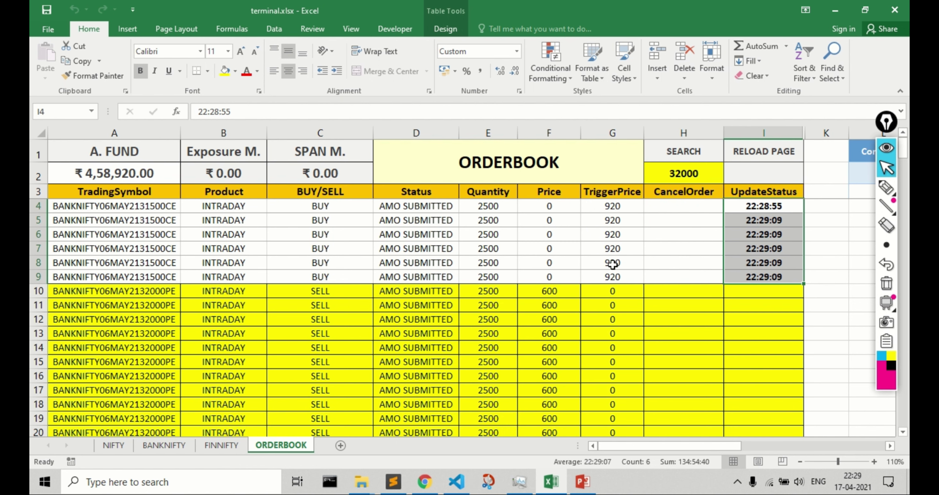
key("alt+Tab")
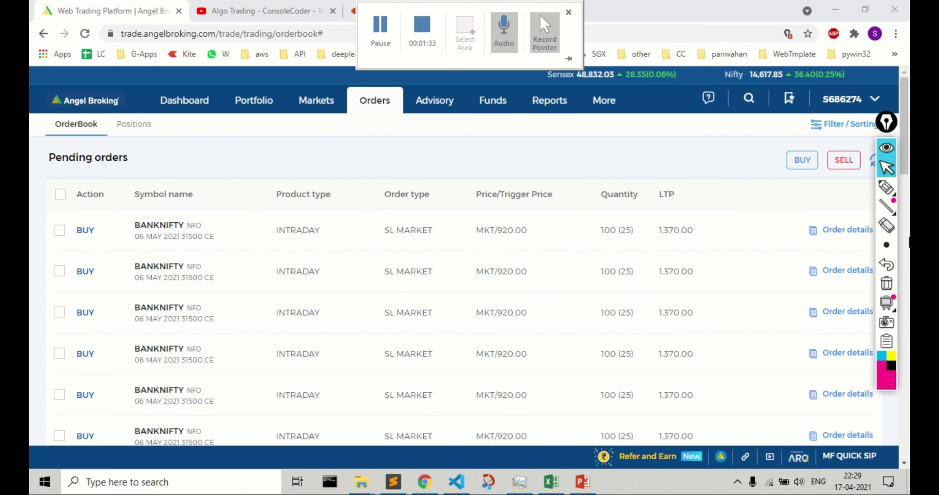
mouse_move(893, 215)
left_click(886, 187)
left_click_drag(495, 240, 534, 239)
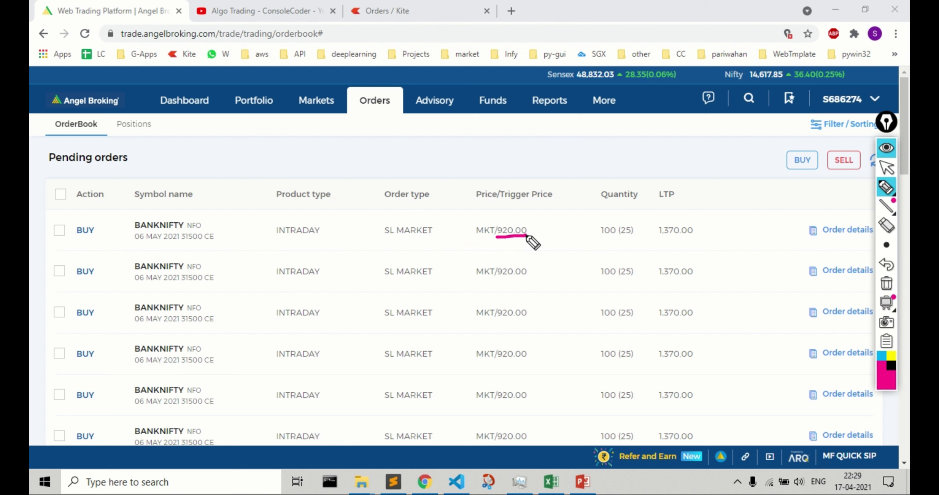
left_click_drag(185, 245, 214, 245)
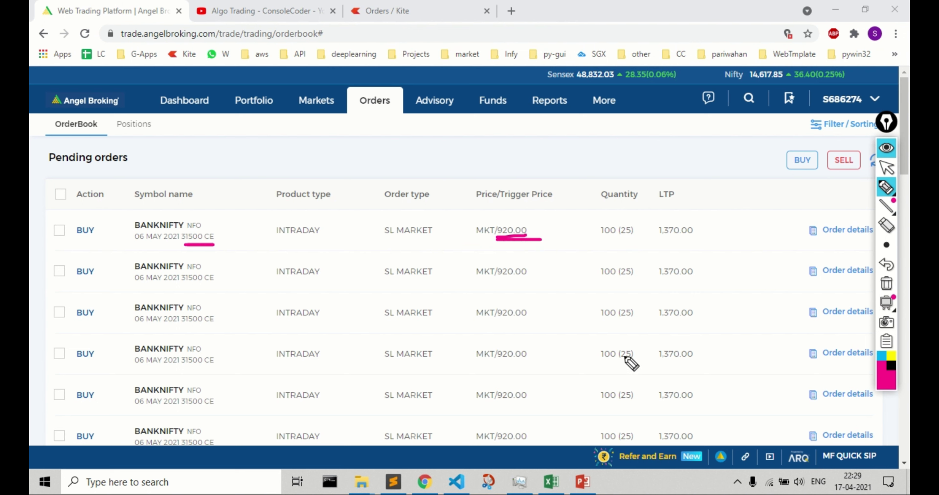
left_click(885, 168)
left_click(886, 283)
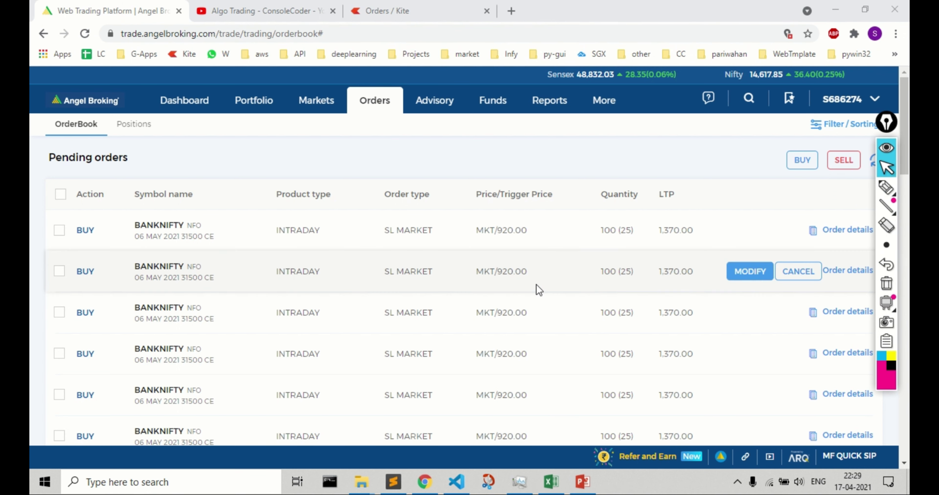
Underline the trigger prices of the first four pending BANKNIFTY 31500 CE orders with the annotation pen
left_click(886, 188)
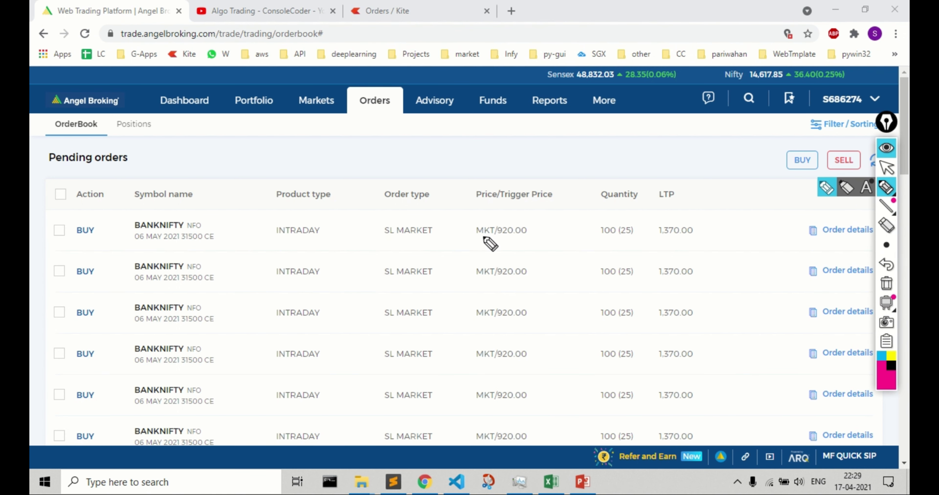
mouse_move(483, 235)
left_mouse_down()
mouse_move(539, 232)
mouse_move(499, 235)
mouse_move(511, 239)
left_mouse_up()
left_click_drag(492, 280, 548, 279)
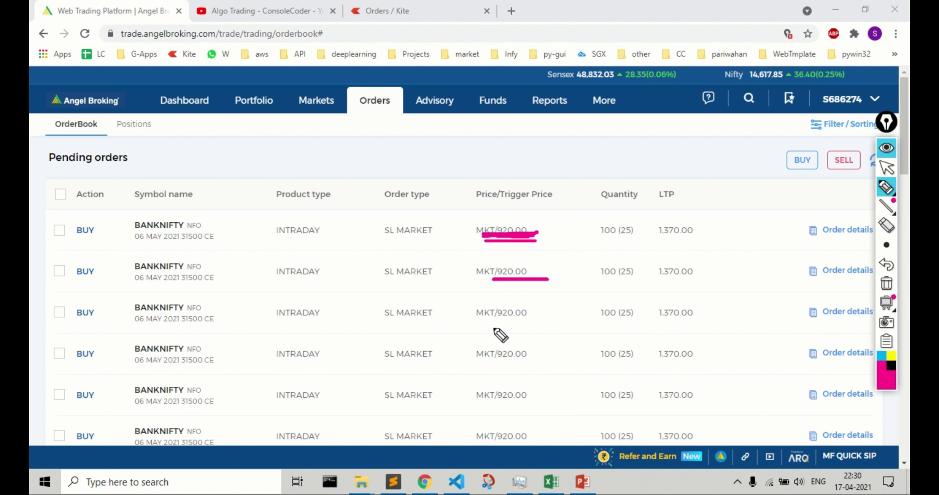
left_click_drag(493, 324, 532, 324)
mouse_move(519, 369)
left_mouse_down()
mouse_move(470, 369)
mouse_move(510, 368)
left_mouse_up()
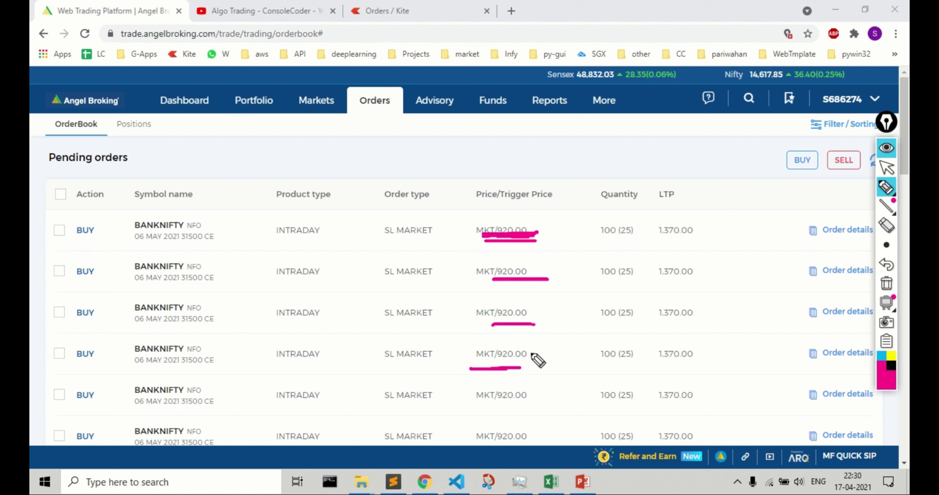
mouse_move(392, 32)
left_click(887, 167)
Switch to the Excel workbook, set the first 32000PE sell order's price to 700 in cell F10, and check its update status
key("alt+Tab")
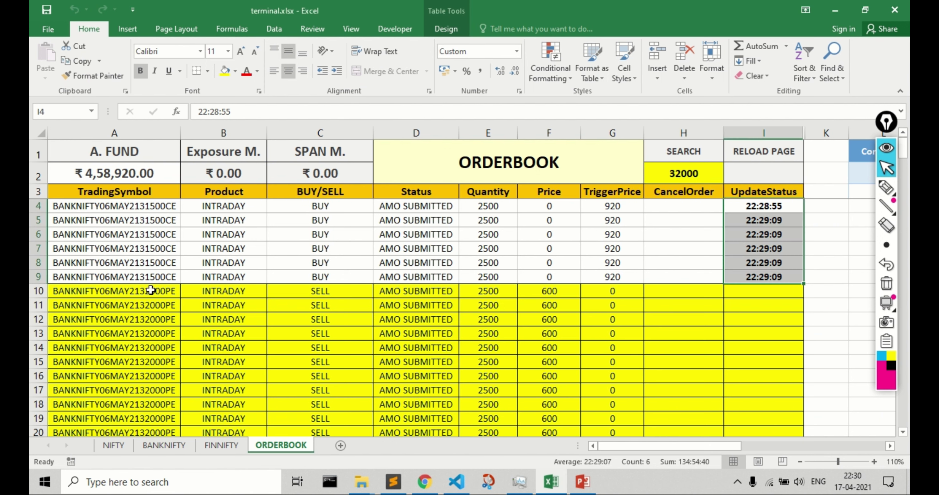
left_click(167, 292)
left_click(561, 291)
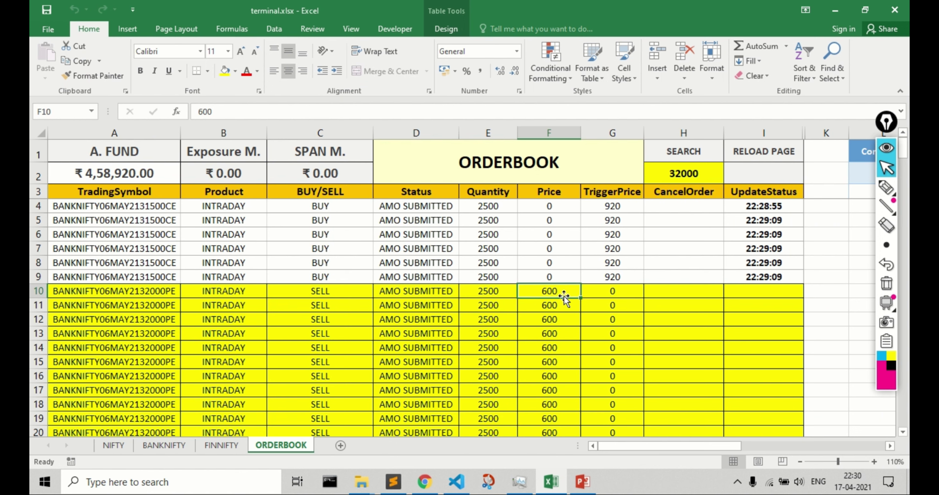
type("700")
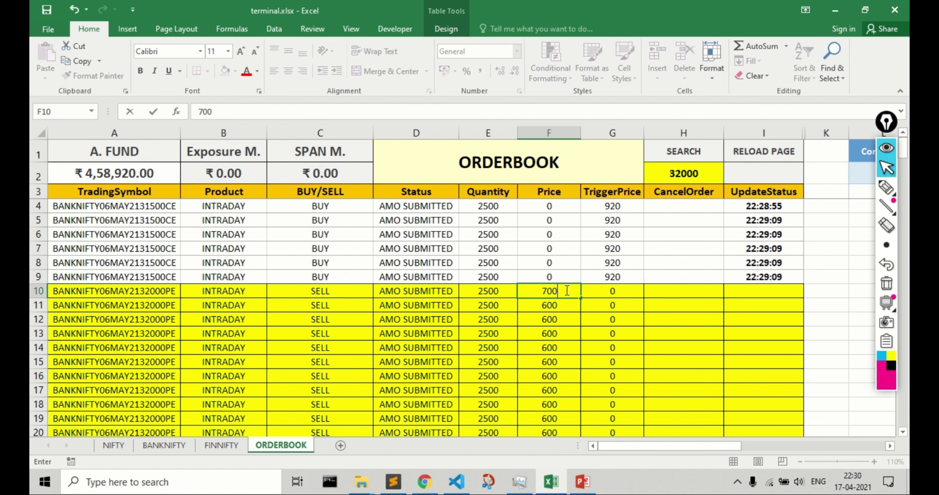
key("Return")
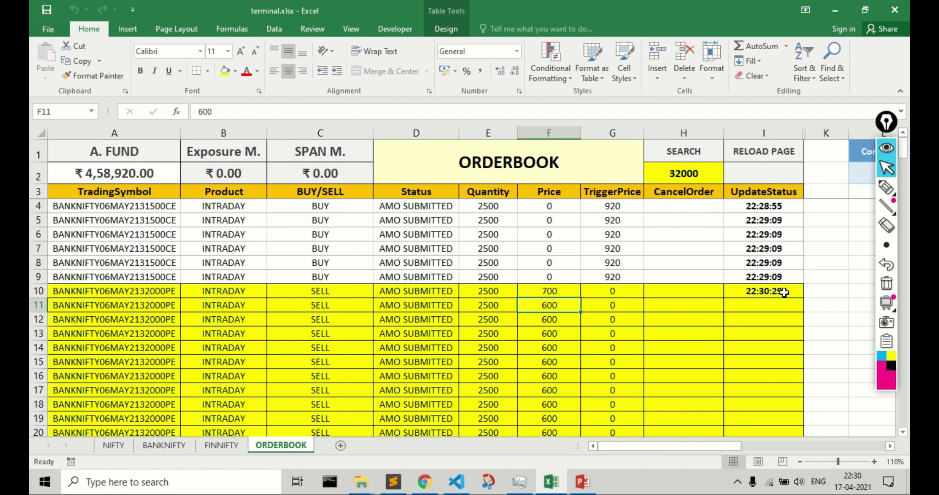
double_click(784, 292)
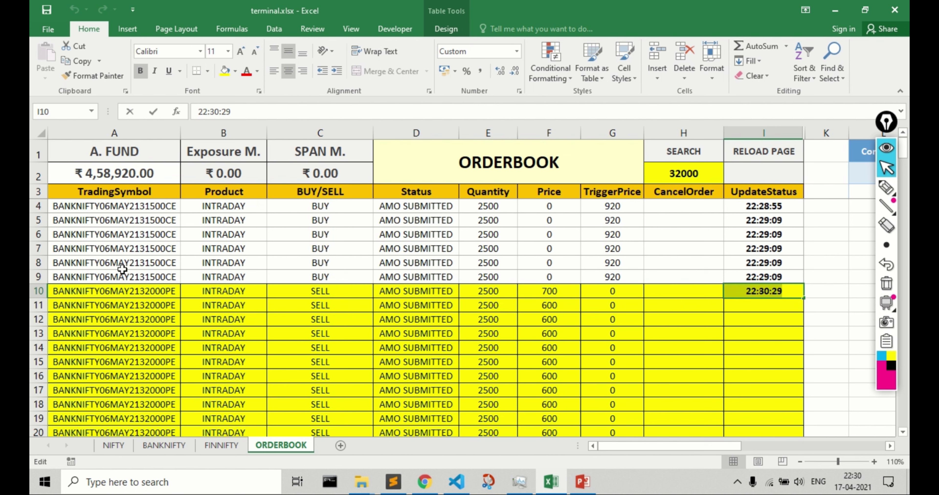
Fill the 700 price from F10 down to F17 and review those orders' update status
left_click(552, 296)
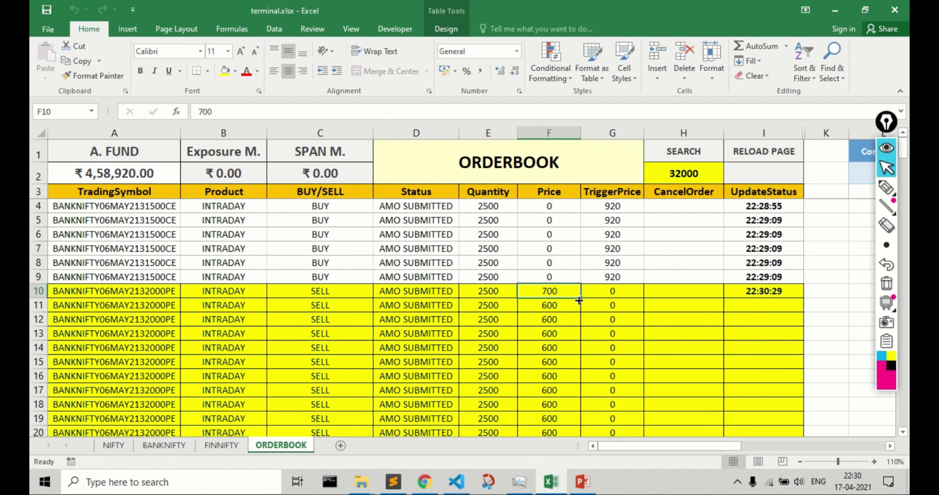
left_click_drag(581, 299, 587, 393)
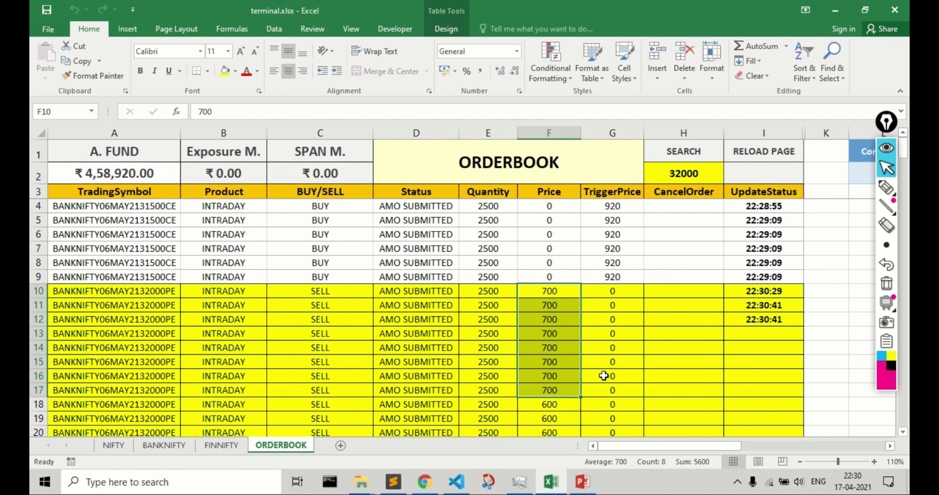
left_click(605, 374)
scroll(668, 288, "down", 3)
left_click(554, 267)
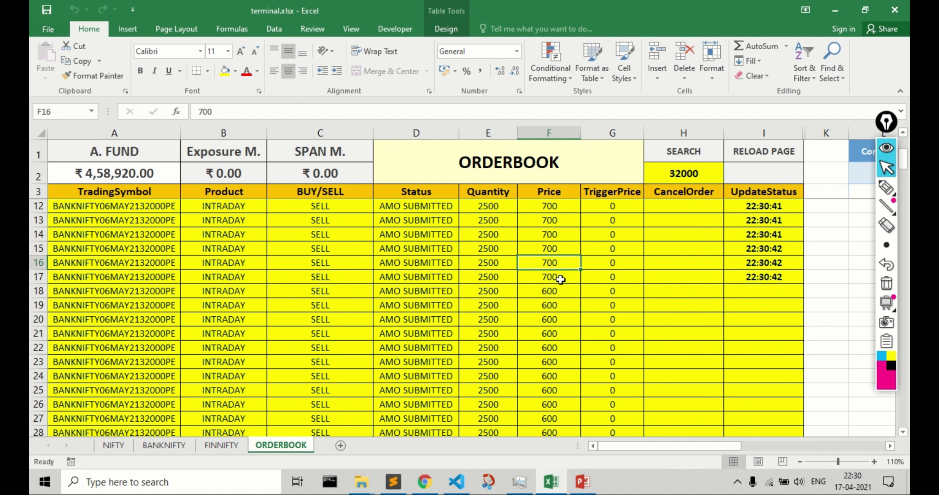
Extend the 700 price from F17 down to F28 to update the remaining 32000PE sell orders
left_click(572, 279)
left_click_drag(583, 286, 565, 385)
scroll(609, 357, "down", 3)
scroll(700, 318, "up", 2)
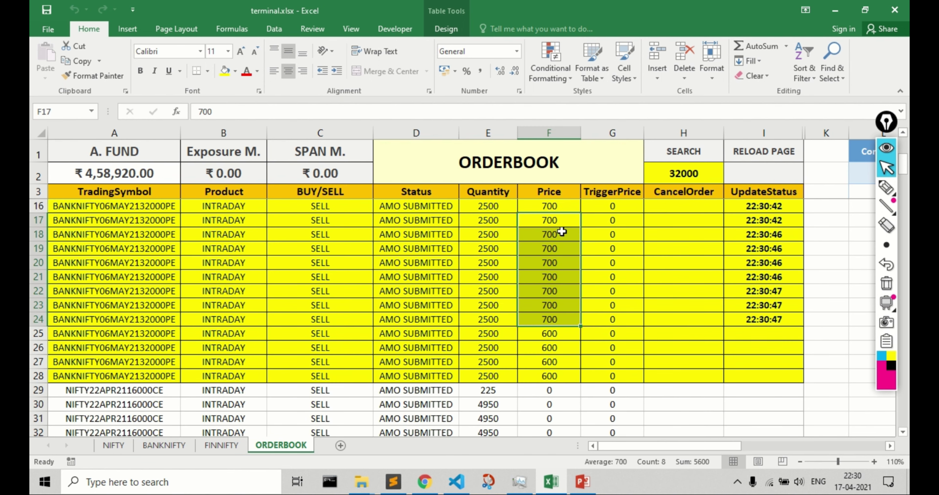
left_click(572, 321)
left_click_drag(580, 327, 575, 386)
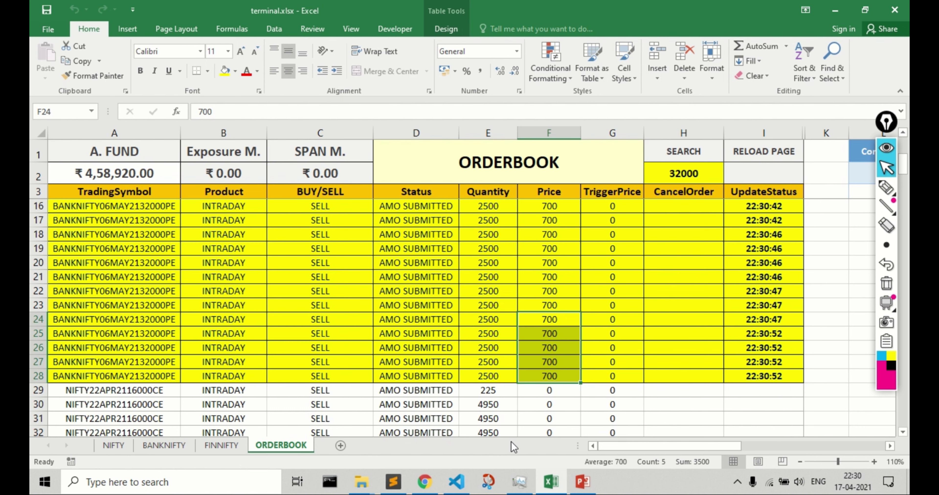
Switch to Chrome, reload the Angel Broking order book, and examine the prices of the pending BANKNIFTY 32000 PE sell orders
left_click(424, 482)
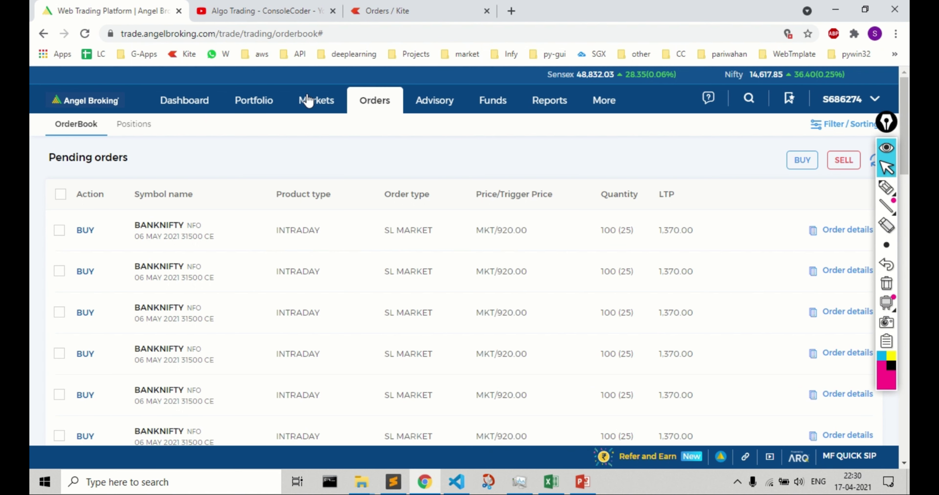
left_click(84, 35)
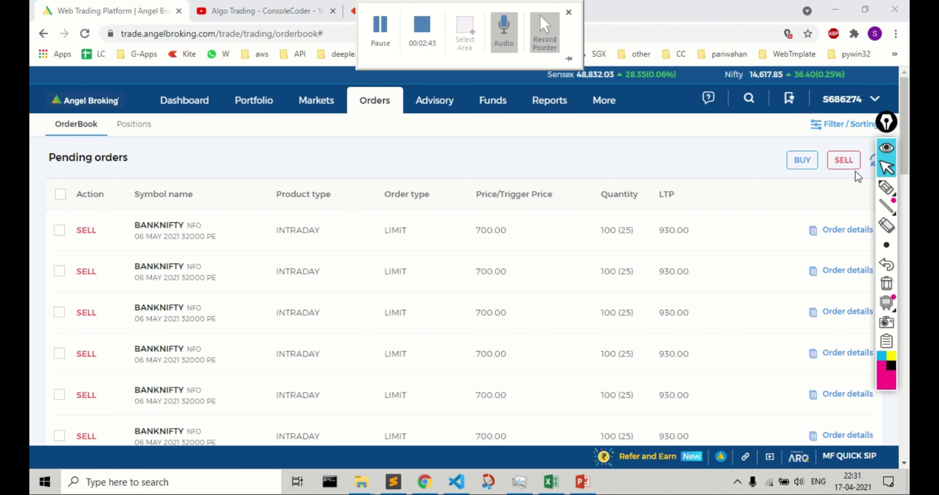
left_click(886, 188)
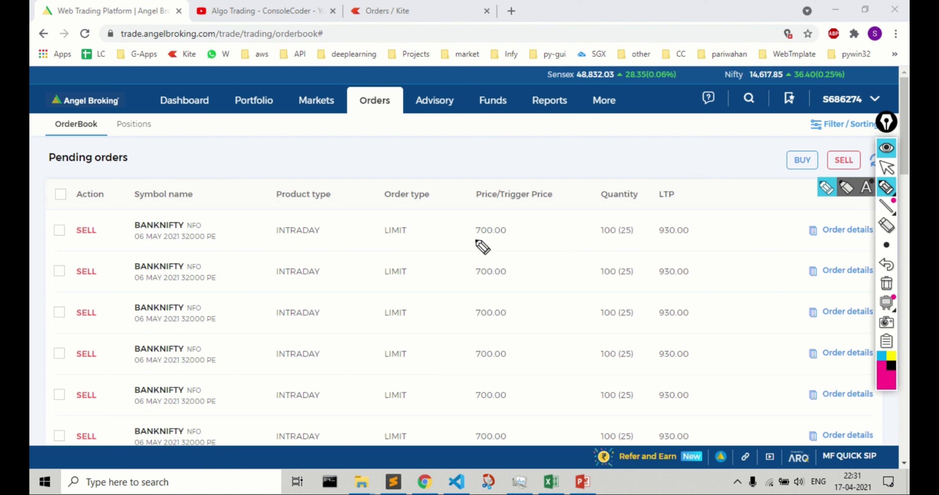
left_click_drag(474, 240, 509, 240)
mouse_move(177, 239)
left_mouse_down()
mouse_move(217, 239)
mouse_move(204, 243)
left_mouse_up()
mouse_move(470, 219)
left_mouse_down()
mouse_move(470, 247)
mouse_move(518, 236)
mouse_move(474, 239)
mouse_move(469, 296)
left_mouse_up()
mouse_move(465, 261)
left_mouse_down()
mouse_move(503, 257)
mouse_move(514, 311)
left_mouse_up()
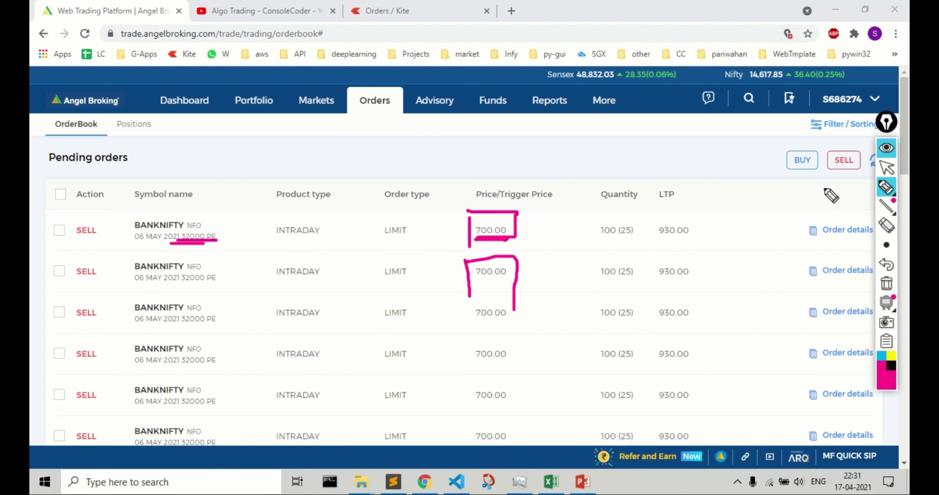
left_click(887, 168)
left_click(886, 283)
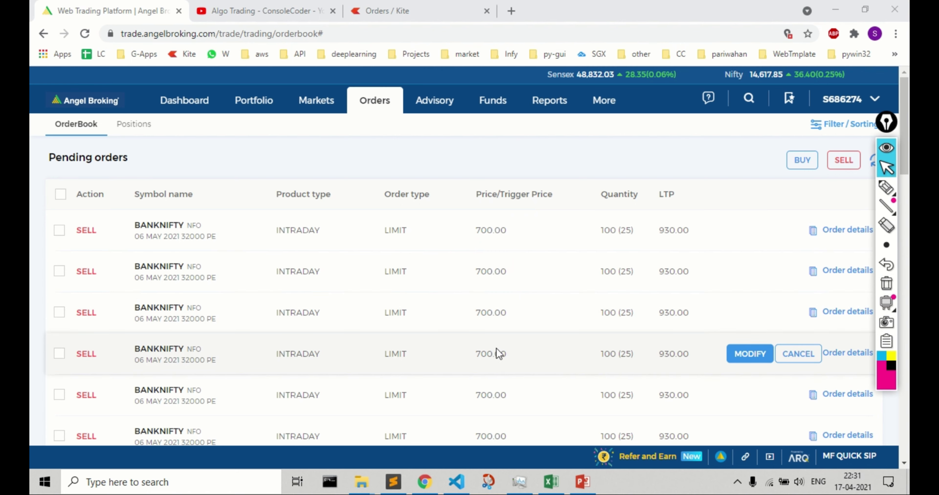
scroll(496, 349, "down", 5)
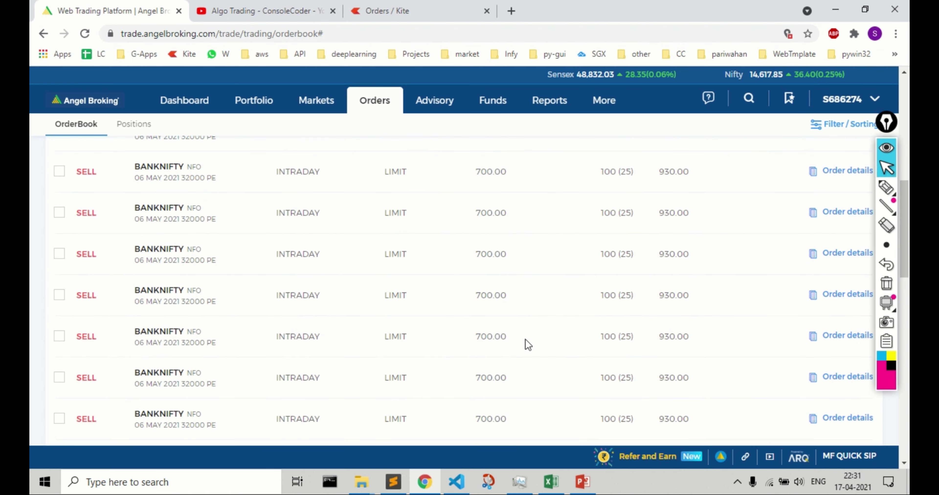
left_click_drag(538, 431, 138, 222)
scroll(392, 294, "up", 3)
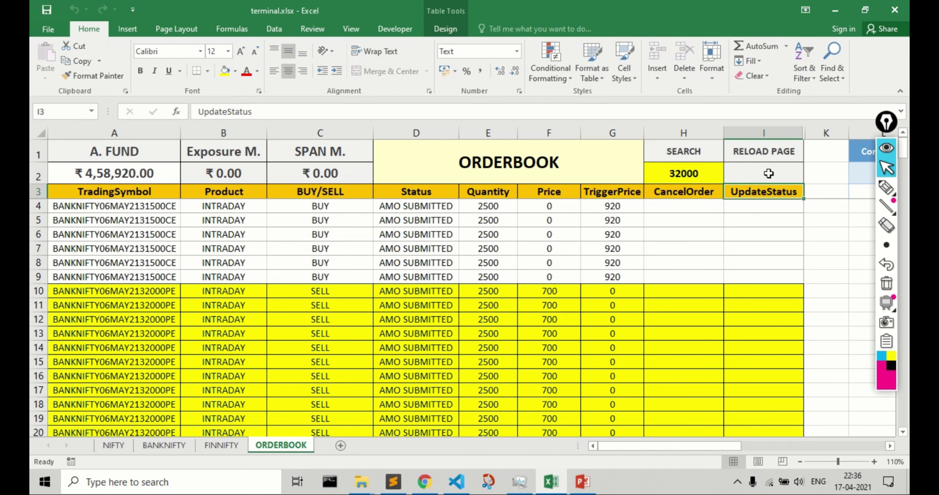
Cancel the first 31500CE buy order by entering c in CancelOrder cell H4 of the ORDERBOOK sheet
left_click(769, 173)
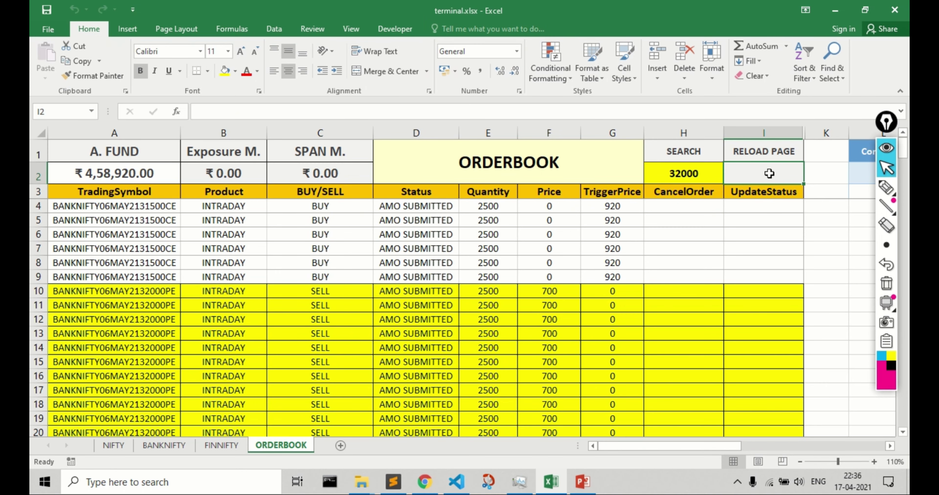
left_click(689, 209)
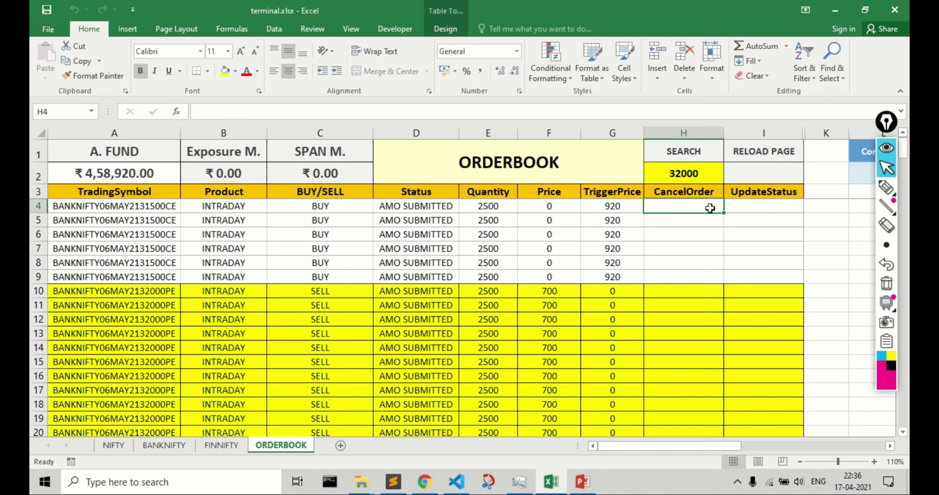
type("c")
key("Return")
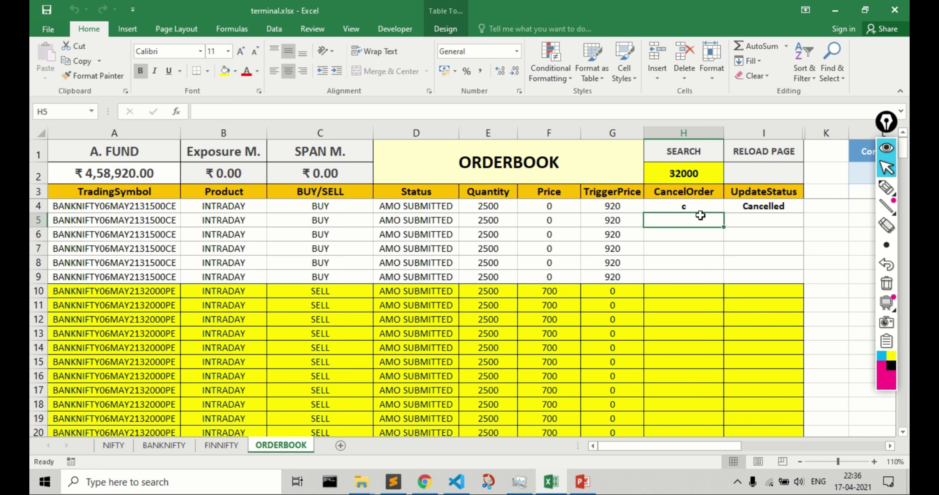
Fill the c entry from H4 down to H9 to cancel the remaining 31500CE orders
left_click(707, 208)
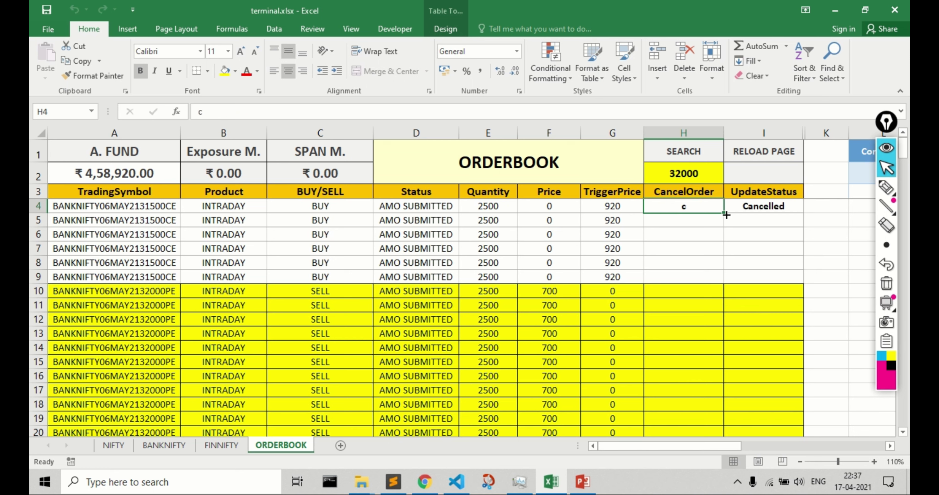
left_click_drag(723, 215, 723, 281)
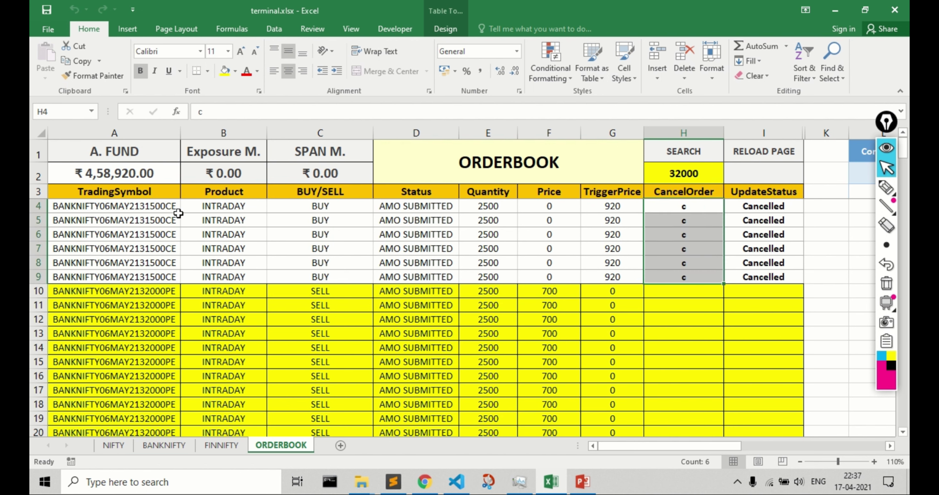
left_click_drag(162, 214, 145, 282)
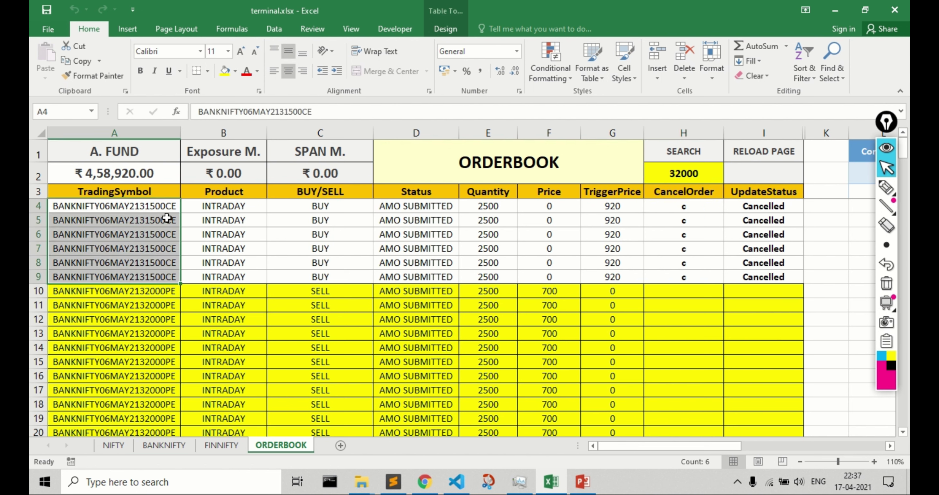
Switch to Chrome and mark the BANKNIFTY 31500 CE order listed under Executed orders in the Angel Broking order book
left_click(424, 482)
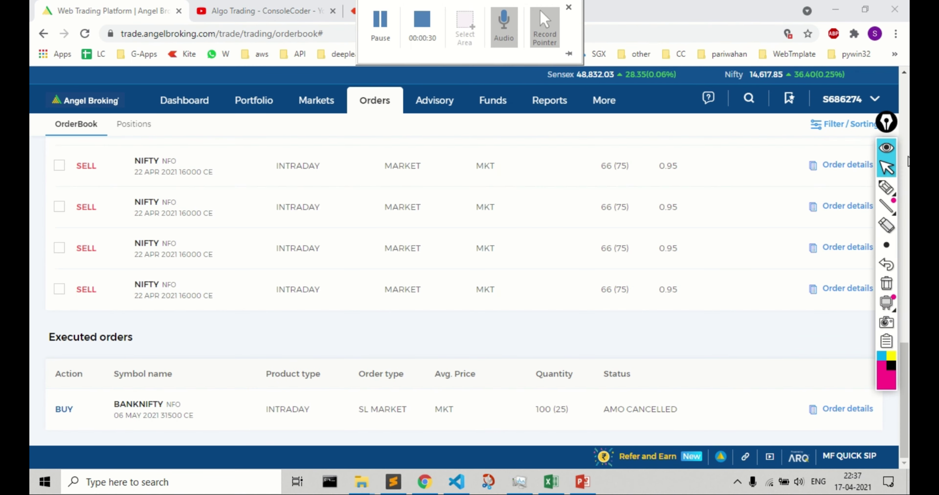
left_click(886, 187)
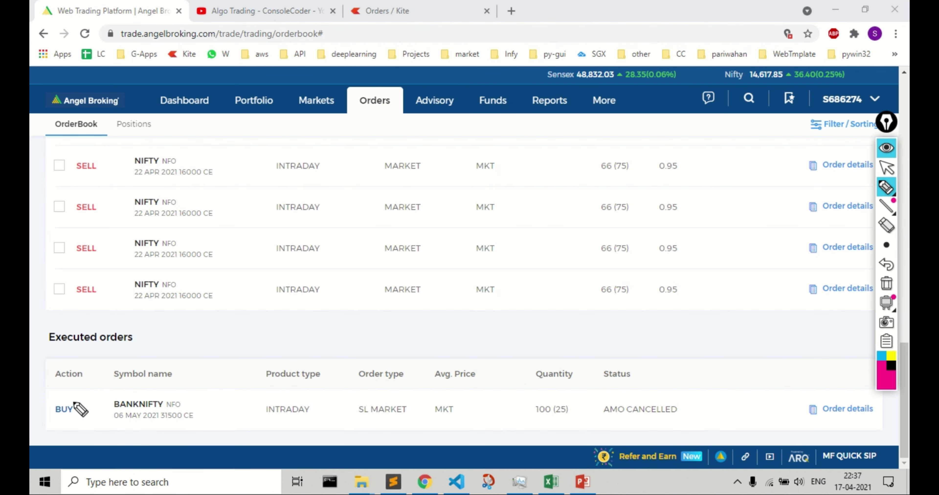
left_click_drag(41, 386, 42, 448)
mouse_move(46, 366)
left_mouse_down()
mouse_move(47, 350)
mouse_move(723, 359)
mouse_move(719, 436)
left_mouse_up()
mouse_move(36, 433)
left_mouse_down()
mouse_move(621, 444)
mouse_move(712, 421)
left_mouse_up()
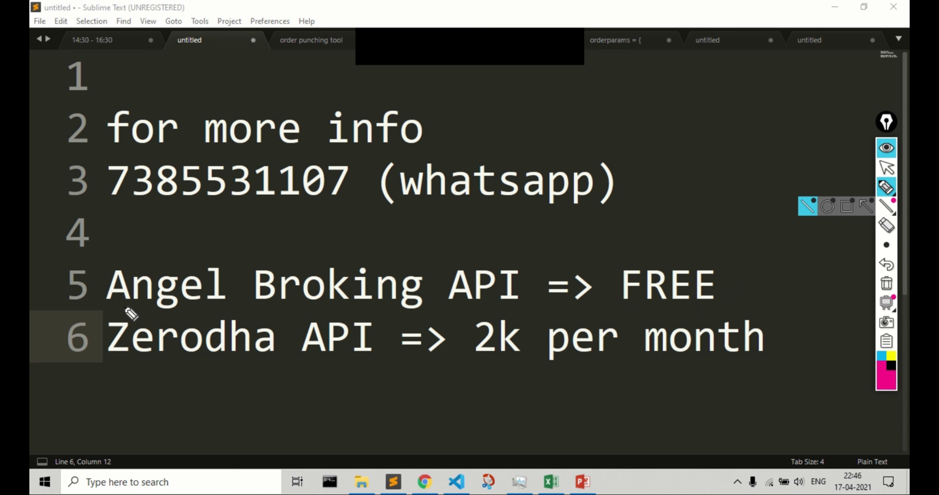
In the Sublime Text notes, underline the Angel Broking and Zerodha API lines, box FREE, and tick the 2k per month price
left_click_drag(126, 308, 504, 311)
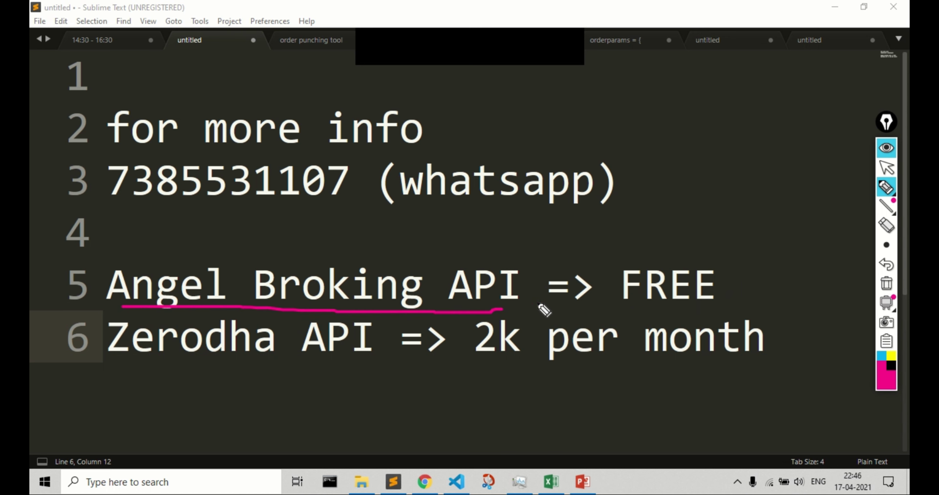
mouse_move(616, 256)
left_mouse_down()
mouse_move(612, 306)
mouse_move(666, 265)
mouse_move(733, 268)
mouse_move(635, 313)
mouse_move(601, 304)
mouse_move(607, 290)
left_mouse_up()
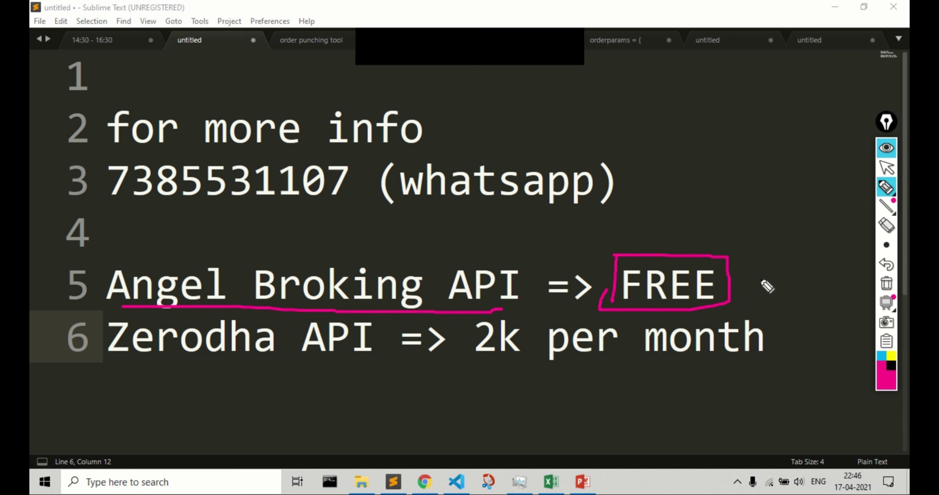
left_click_drag(162, 366, 378, 366)
mouse_move(478, 362)
left_mouse_down()
mouse_move(812, 362)
mouse_move(798, 378)
left_mouse_up()
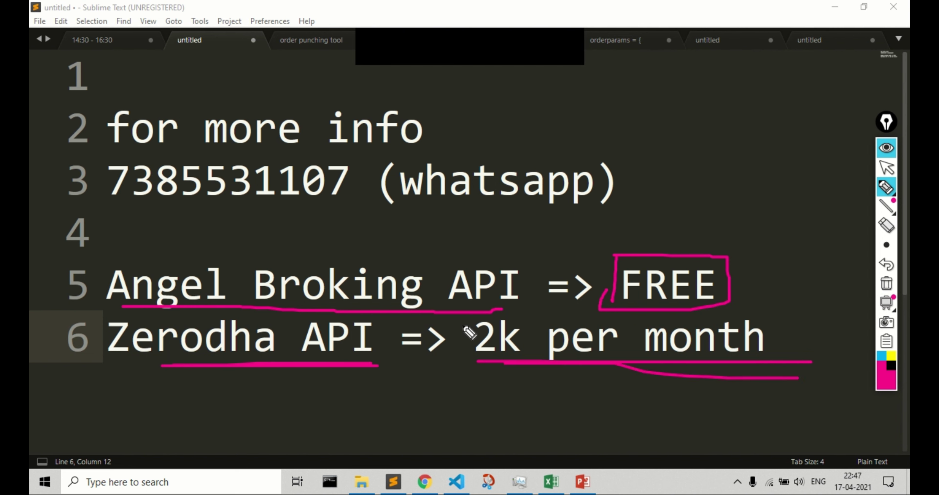
left_click_drag(776, 324, 825, 317)
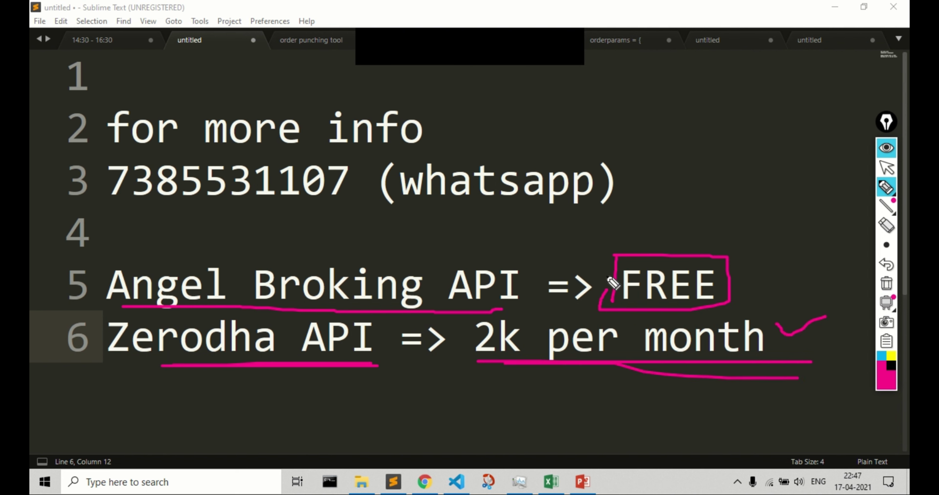
Underline the contact phone number and the word whatsapp in the Sublime Text notes
mouse_move(157, 205)
left_mouse_down()
mouse_move(383, 212)
mouse_move(312, 212)
left_mouse_up()
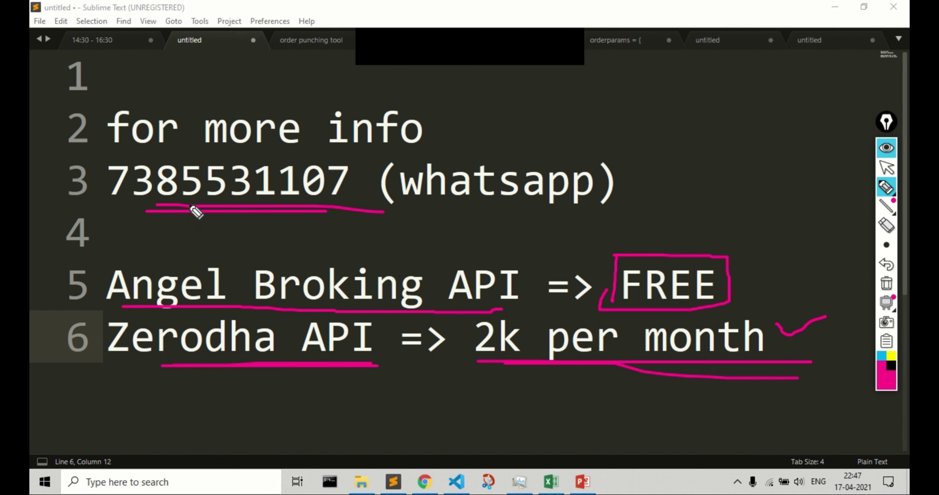
left_click_drag(190, 206, 272, 209)
left_click_drag(442, 207, 601, 206)
left_click_drag(601, 208, 455, 210)
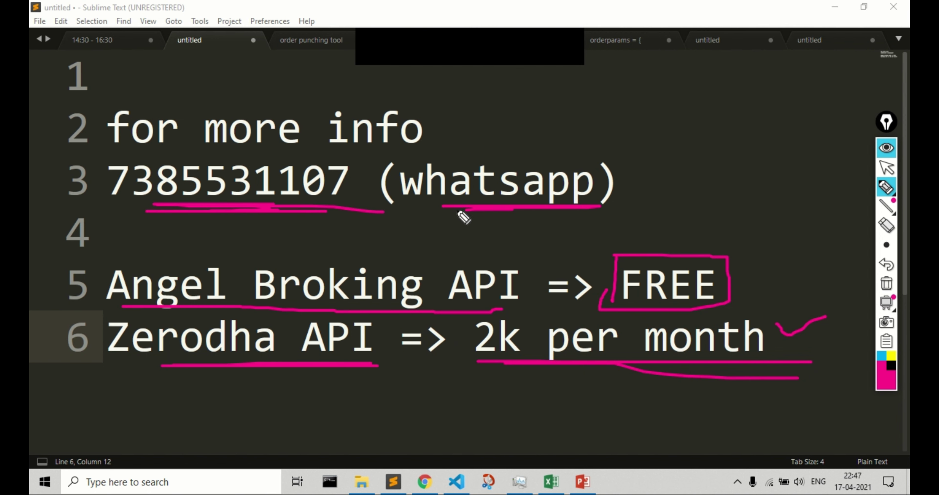